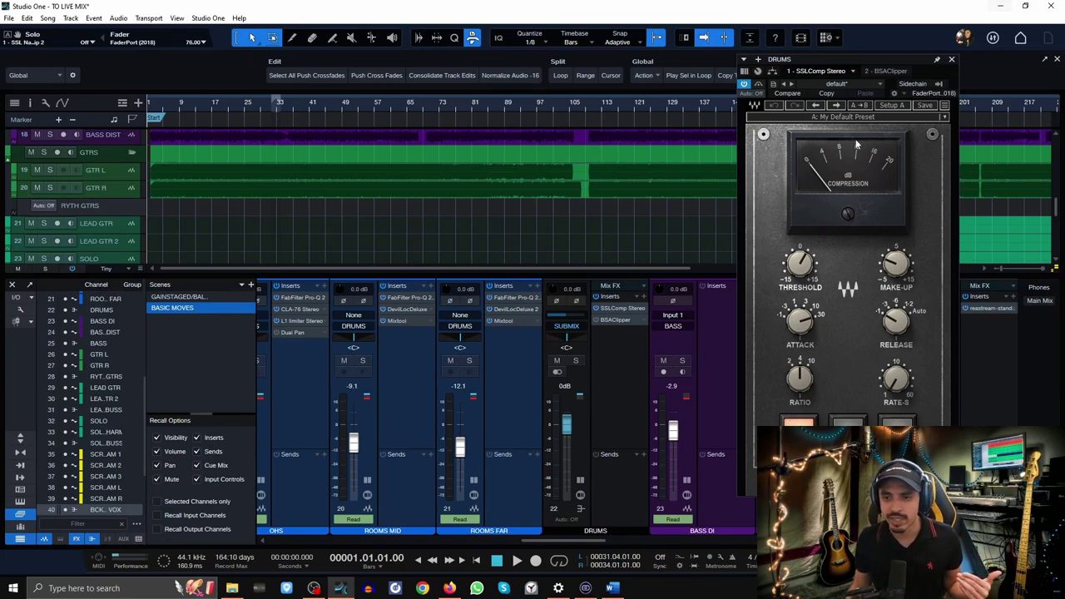
# Solo the DRUMS submix, start playback, and move the KICK SSL Channel Strip 2 editor right.
pyautogui.click(577, 361)
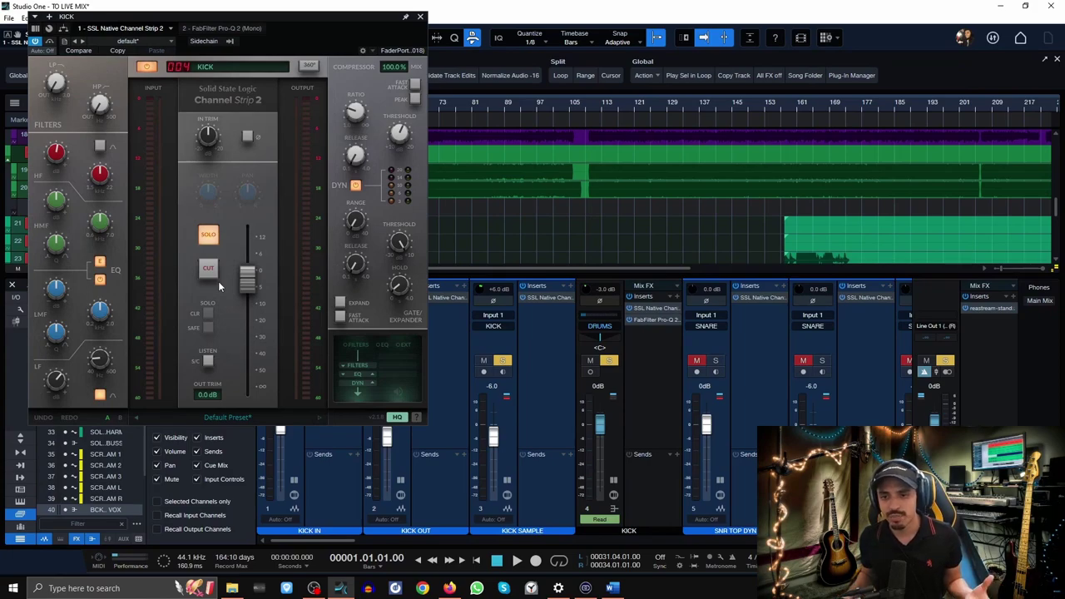
pyautogui.press('space')
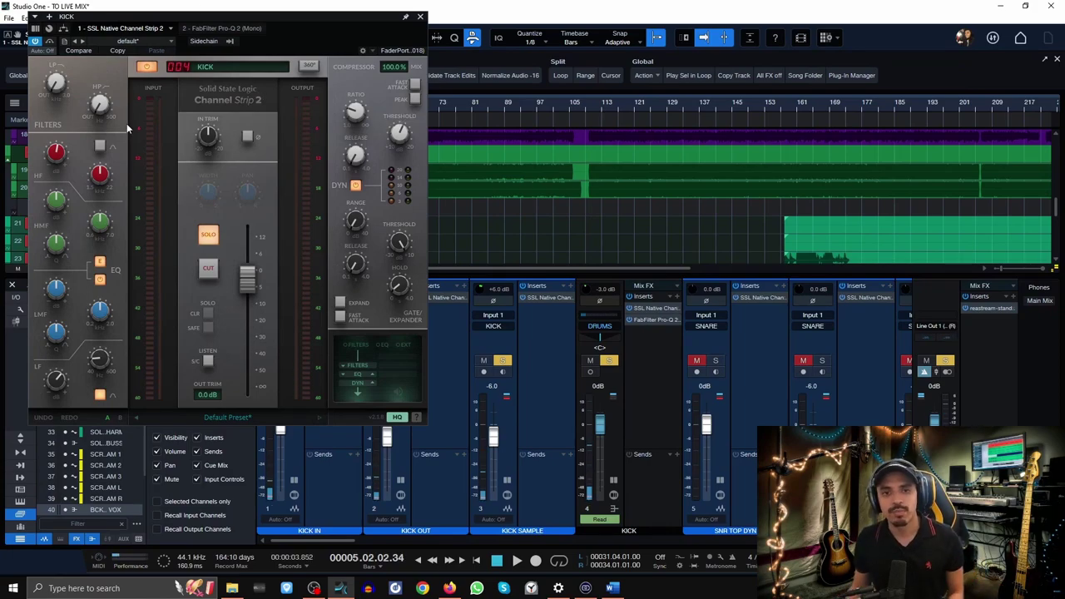
pyautogui.moveTo(345, 25); pyautogui.dragTo(432, 77)
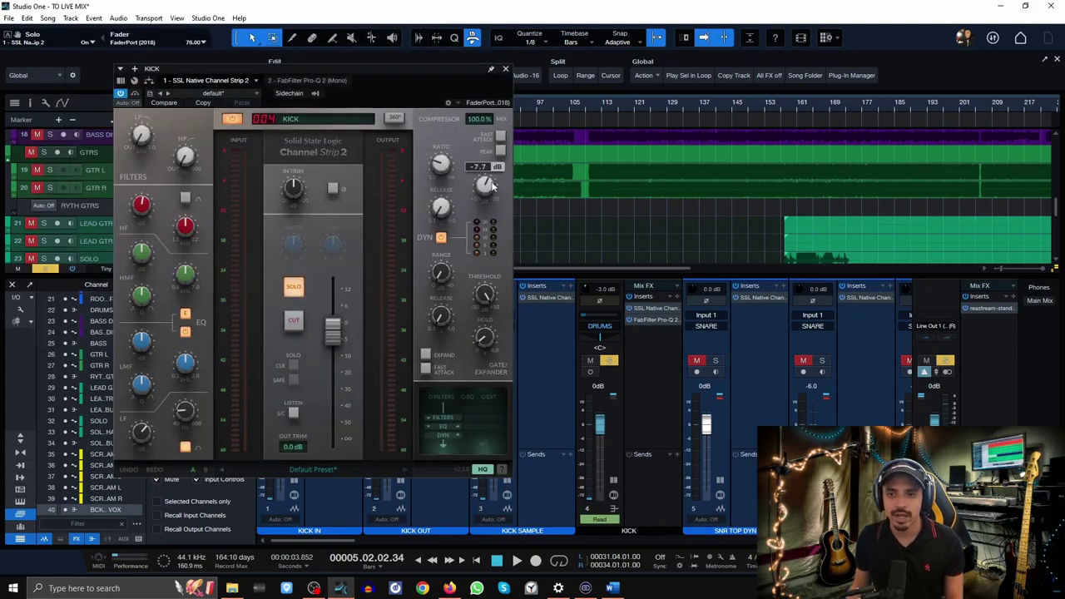
pyautogui.moveTo(436, 219)
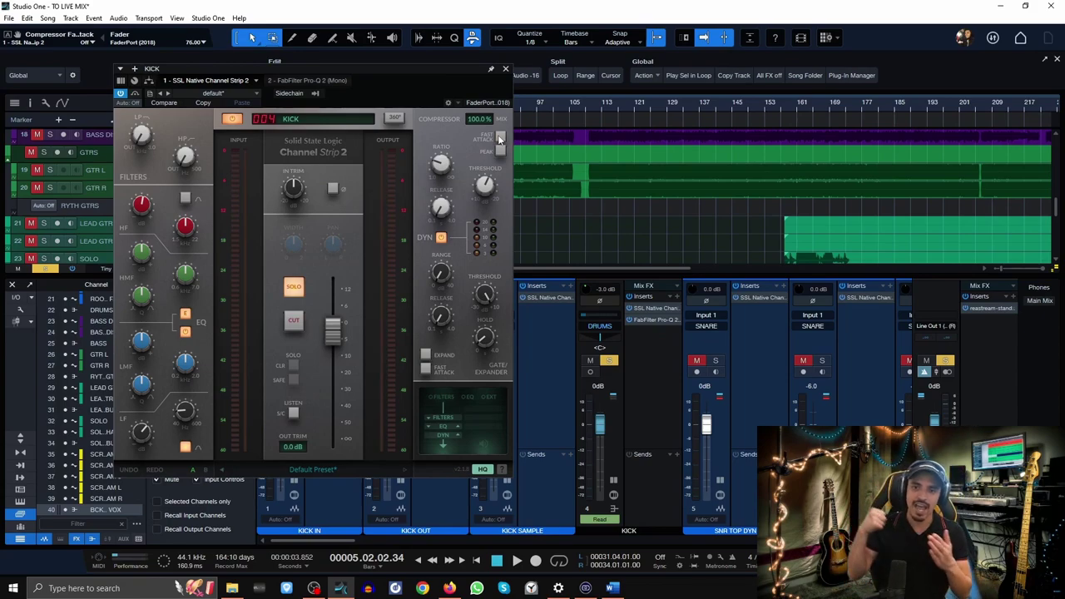
pyautogui.moveTo(410, 77); pyautogui.dragTo(685, 114)
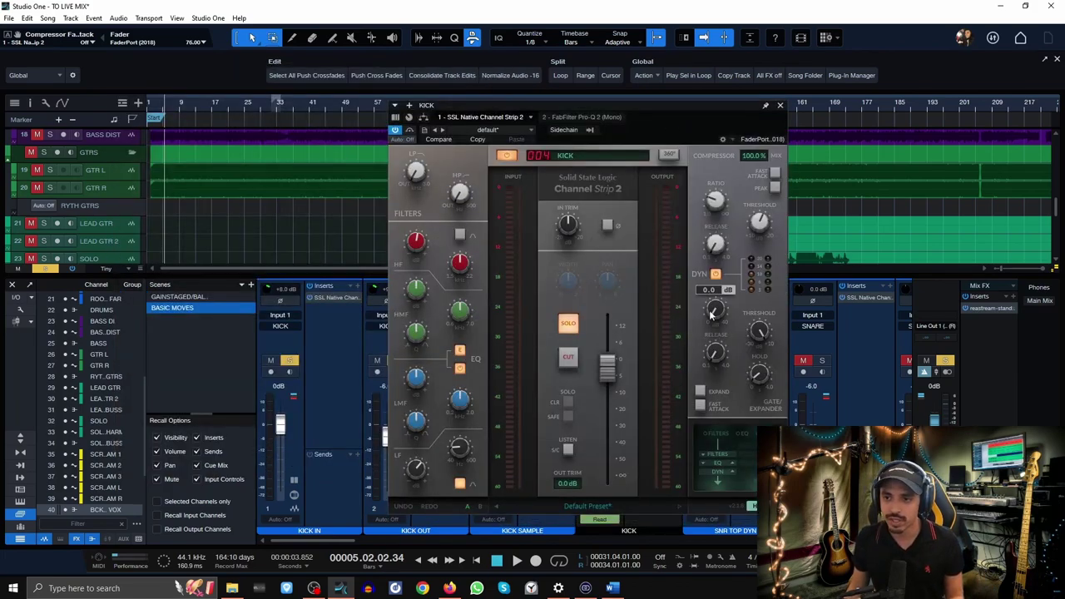
# Enable the kick strip's DYN section and compare it bypassed versus active from bar 9.
pyautogui.moveTo(731, 210)
pyautogui.click(716, 274)
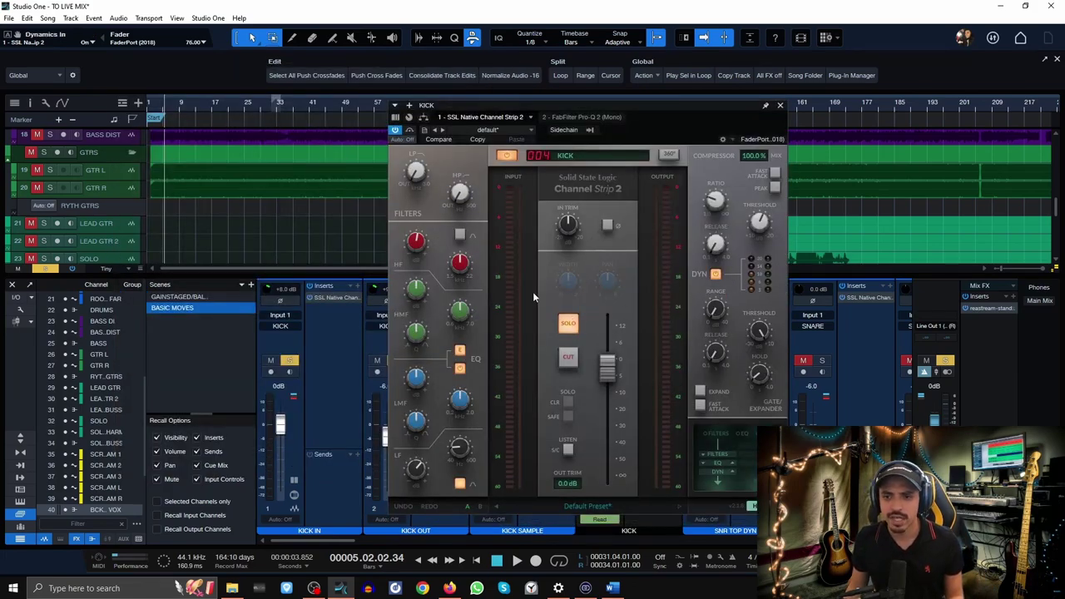
pyautogui.click(505, 155)
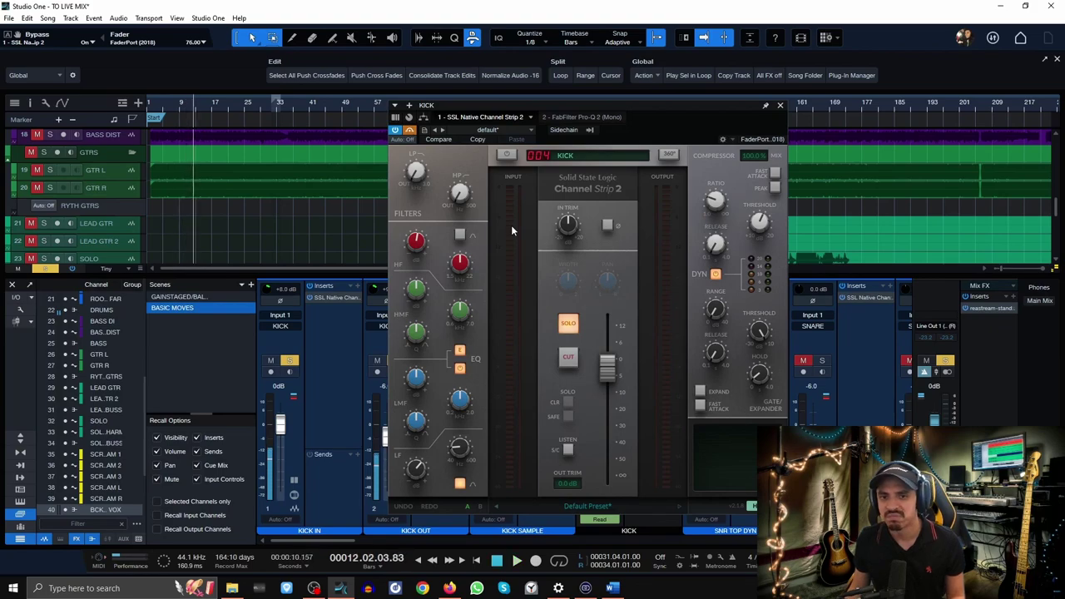
pyautogui.click(183, 111)
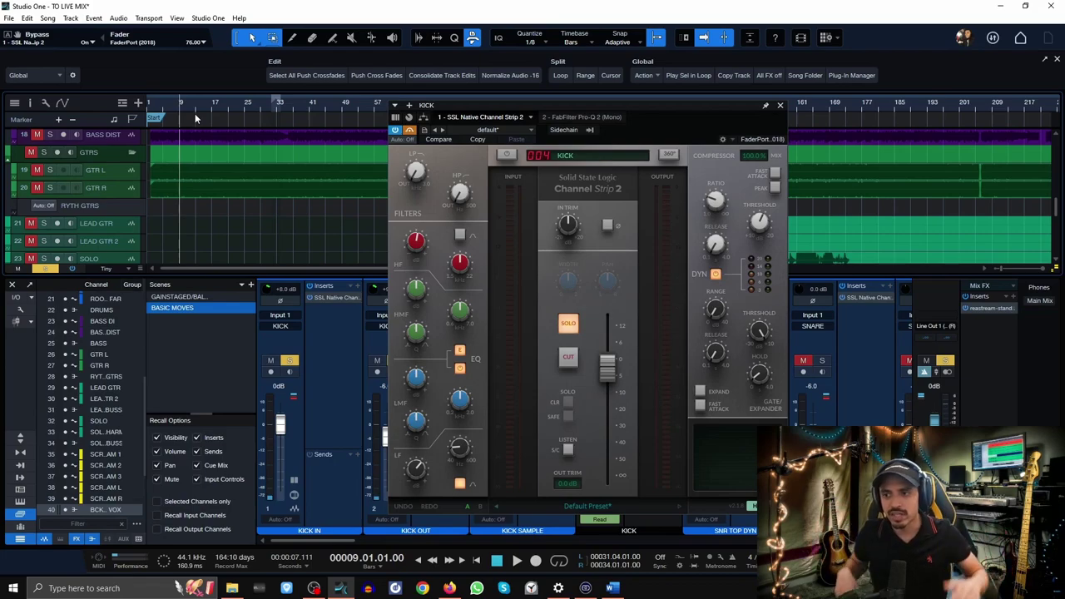
pyautogui.click(505, 155)
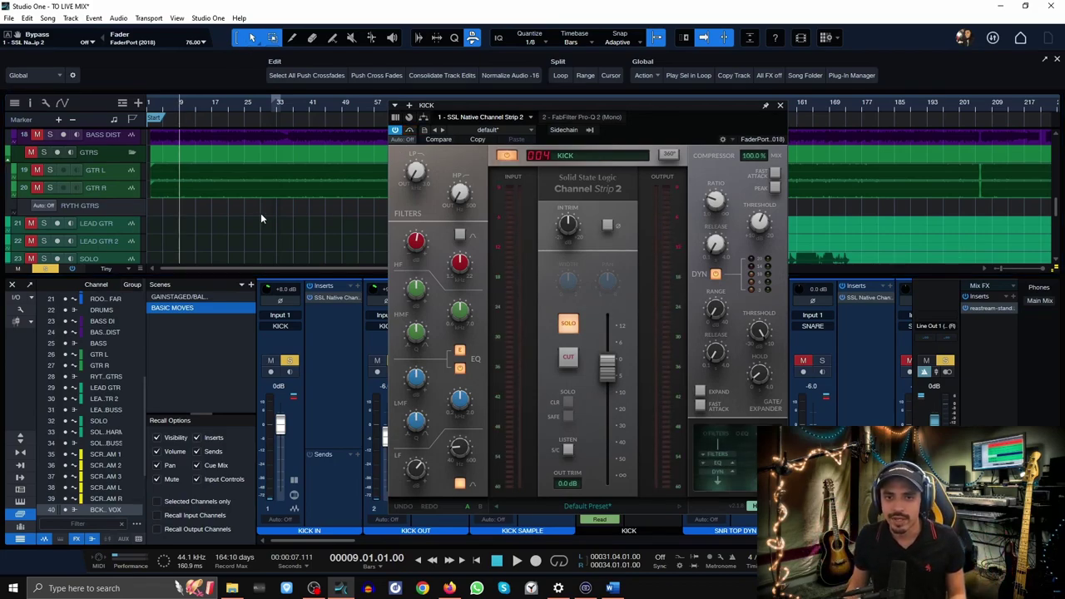
# Play from bar 9 and toggle the kick strip bypass around bar 11, then stop.
pyautogui.press('space')
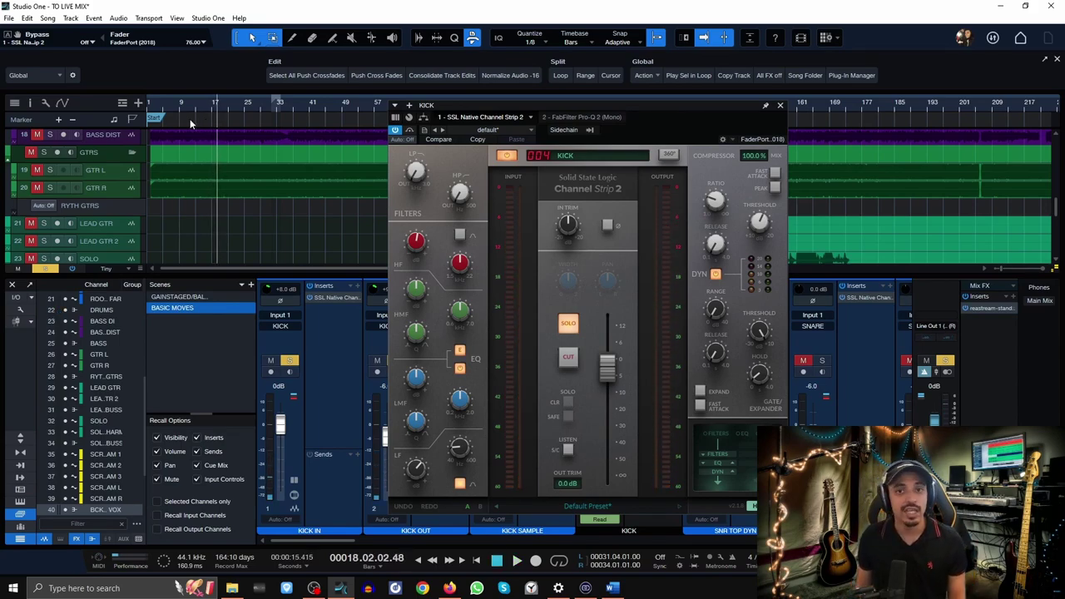
pyautogui.click(189, 123)
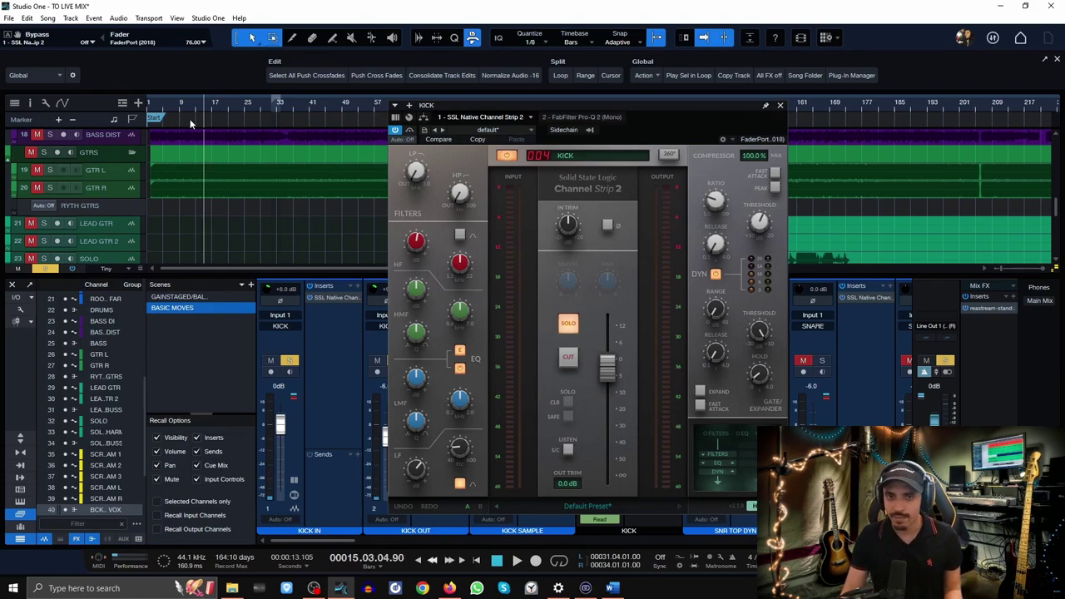
pyautogui.click(503, 153)
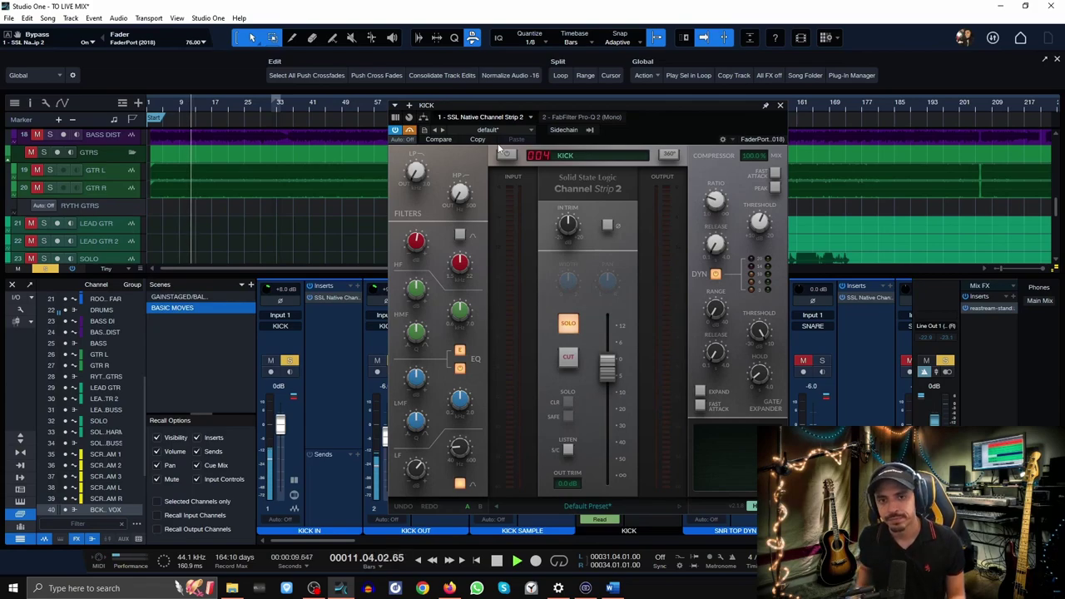
pyautogui.click(409, 131)
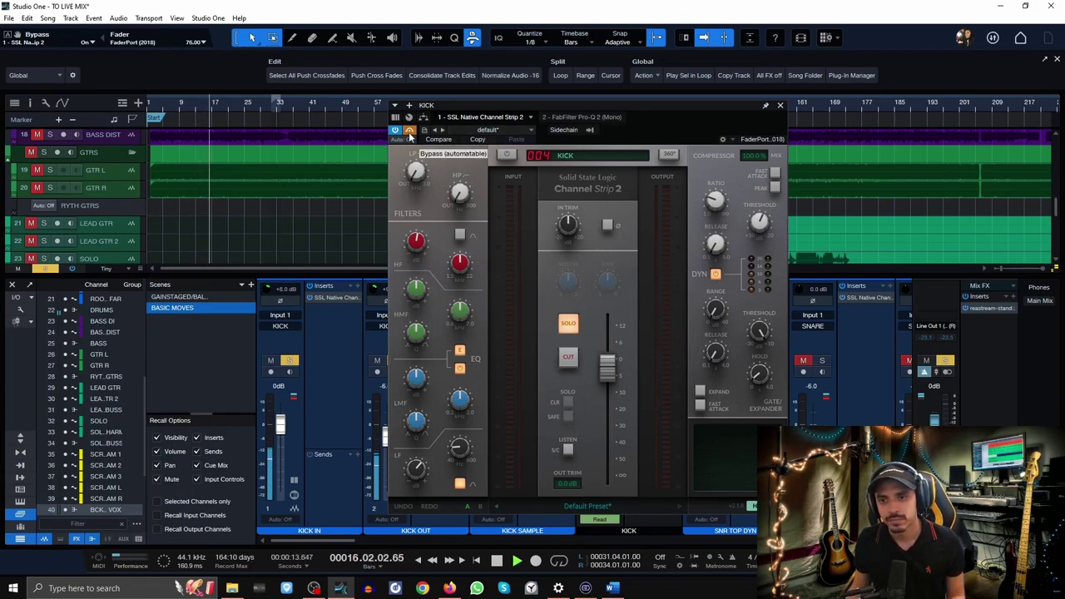
pyautogui.press('space')
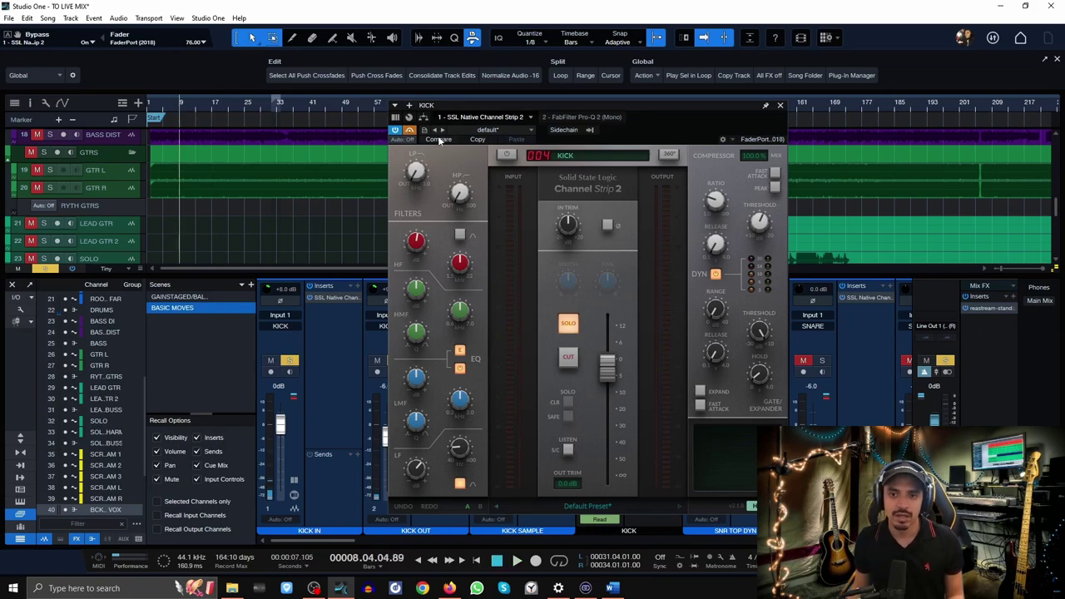
# Re-enable the kick channel strip and listen to its compression during playback, then stop.
pyautogui.click(409, 131)
pyautogui.press('space')
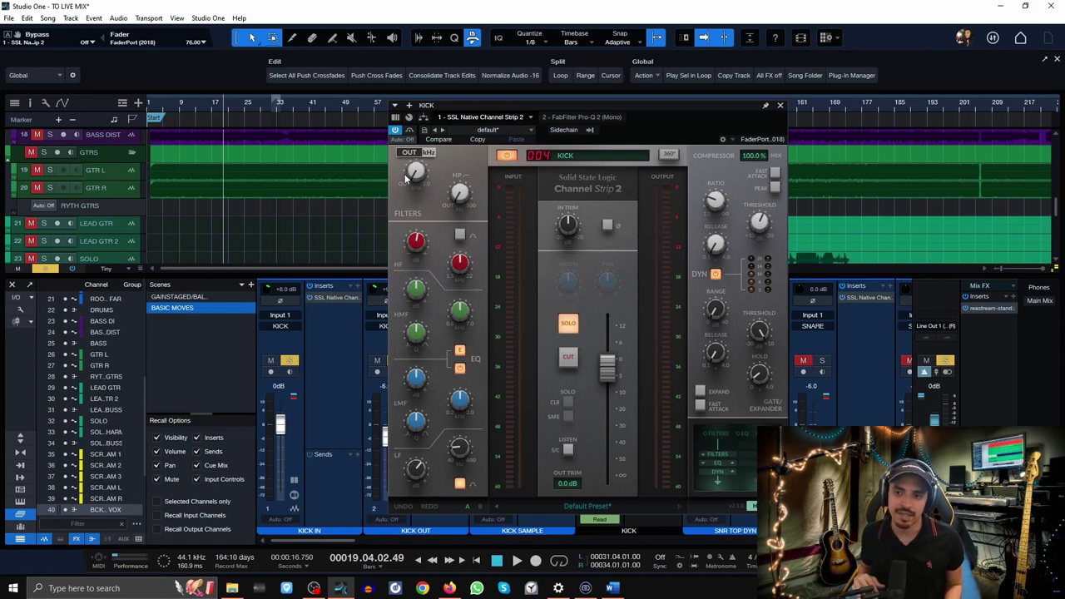
pyautogui.press('space')
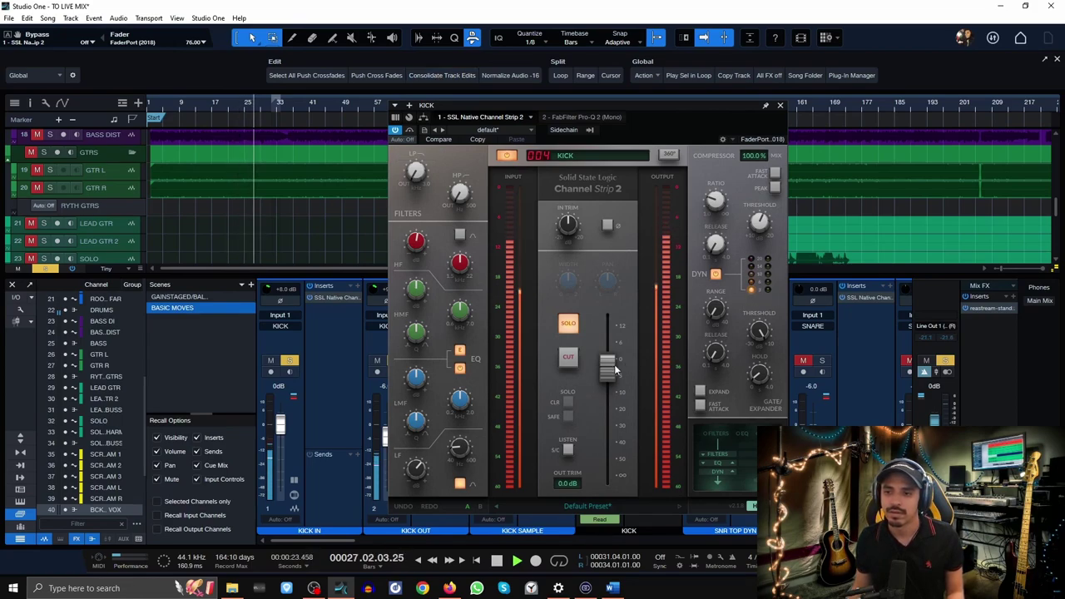
pyautogui.press('space')
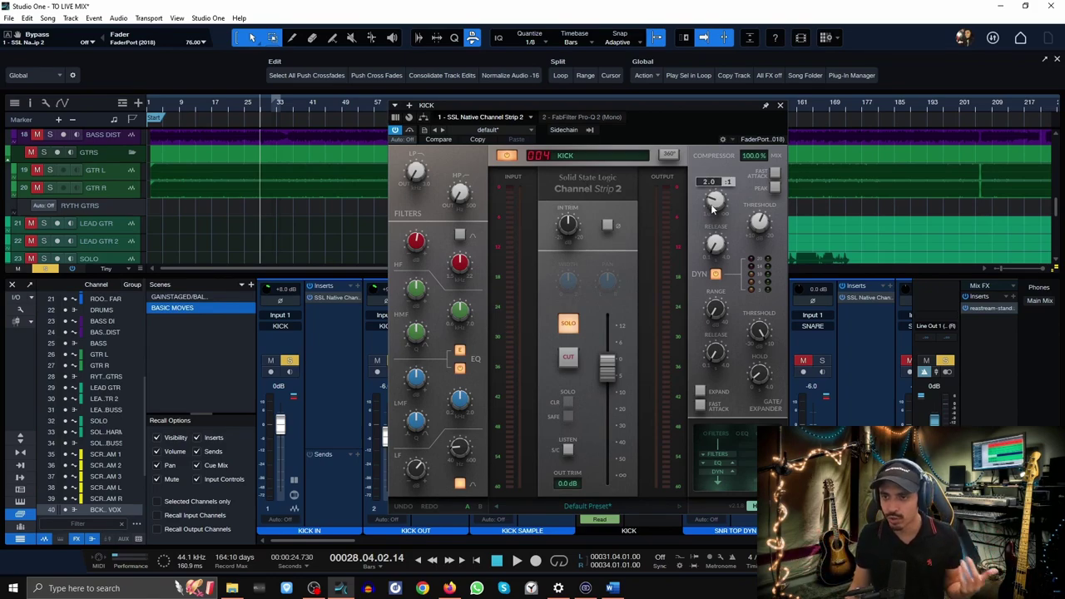
# Close the kick channel strip, scroll the mixer right, and turn off the kick solo.
pyautogui.moveTo(713, 246)
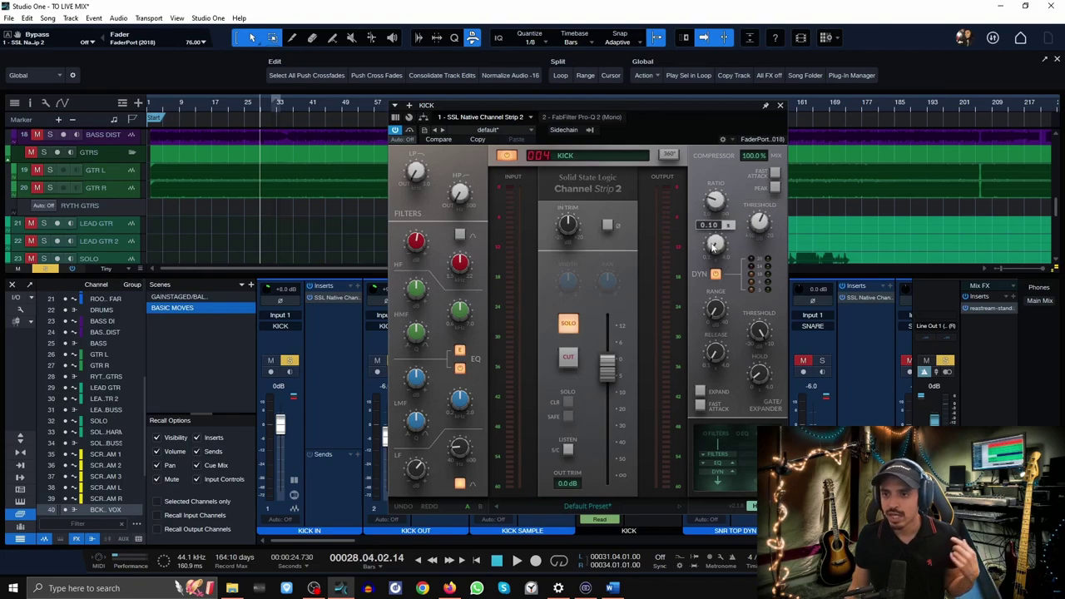
pyautogui.click(780, 106)
pyautogui.moveTo(313, 541); pyautogui.dragTo(355, 541)
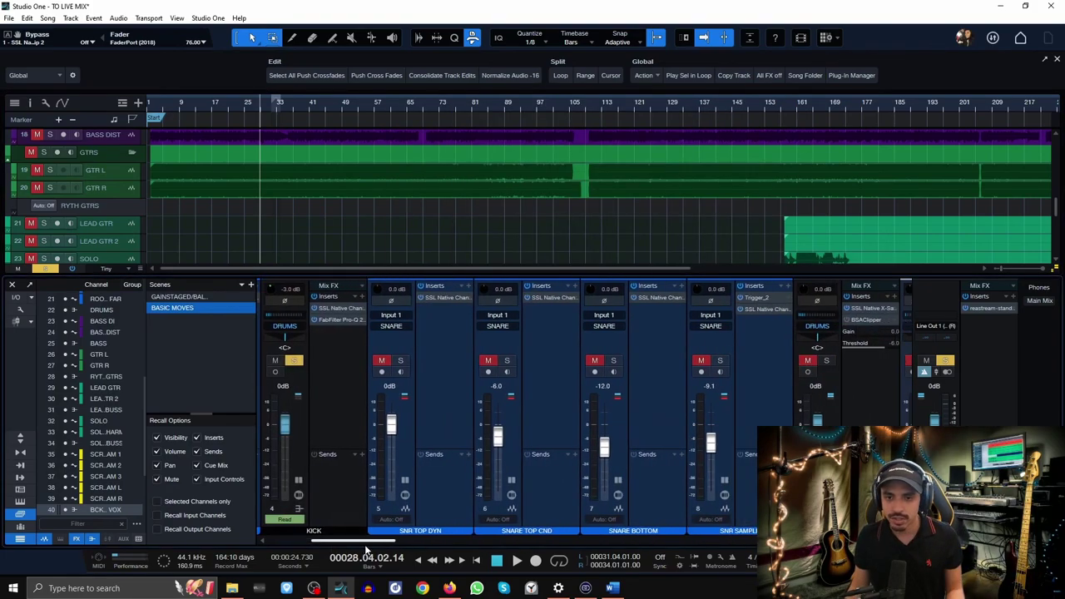
pyautogui.click(293, 361)
# Solo the snare channels and mute all but SNR TOP DYN, including SNR SAMPLE.
pyautogui.click(450, 333)
pyautogui.click(566, 376)
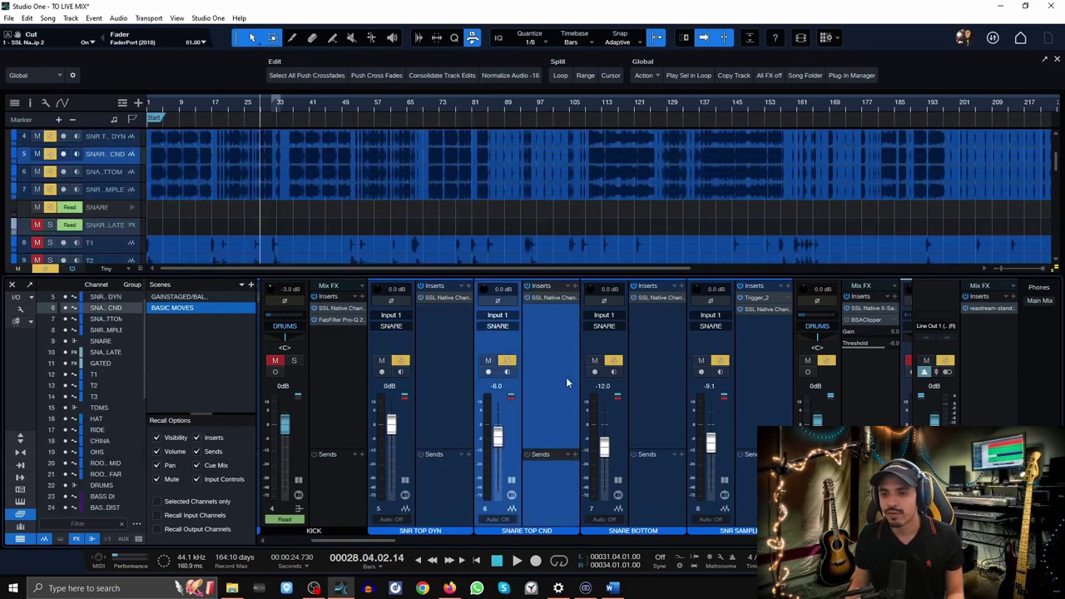
pyautogui.click(655, 371)
pyautogui.click(752, 352)
pyautogui.click(506, 361)
pyautogui.click(488, 361)
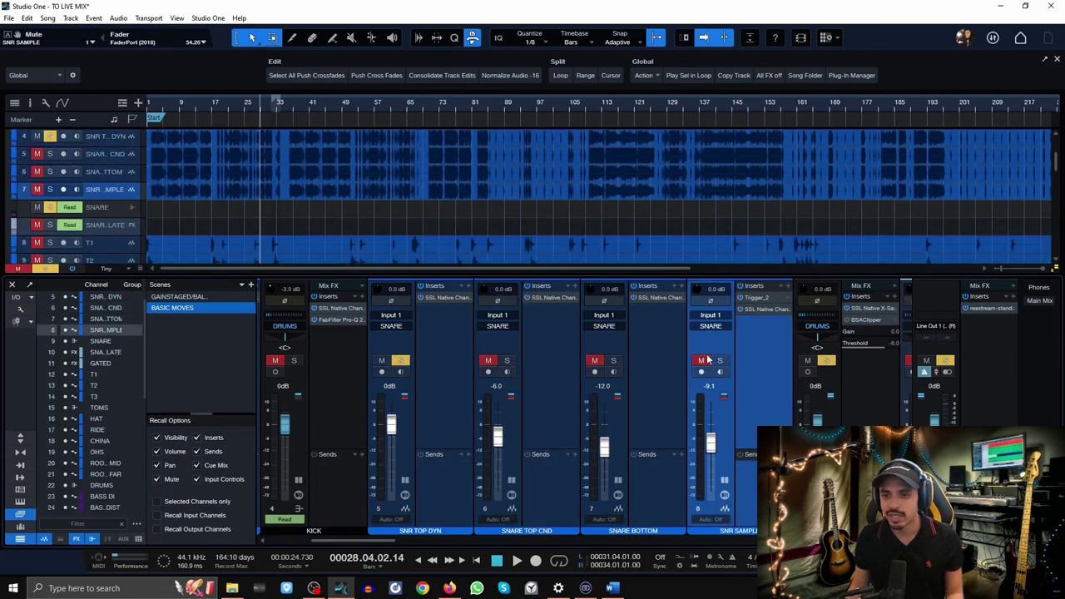
# Open the SNR TOP DYN SSL Channel Strip 2 editor and reposition its window.
pyautogui.click(442, 296)
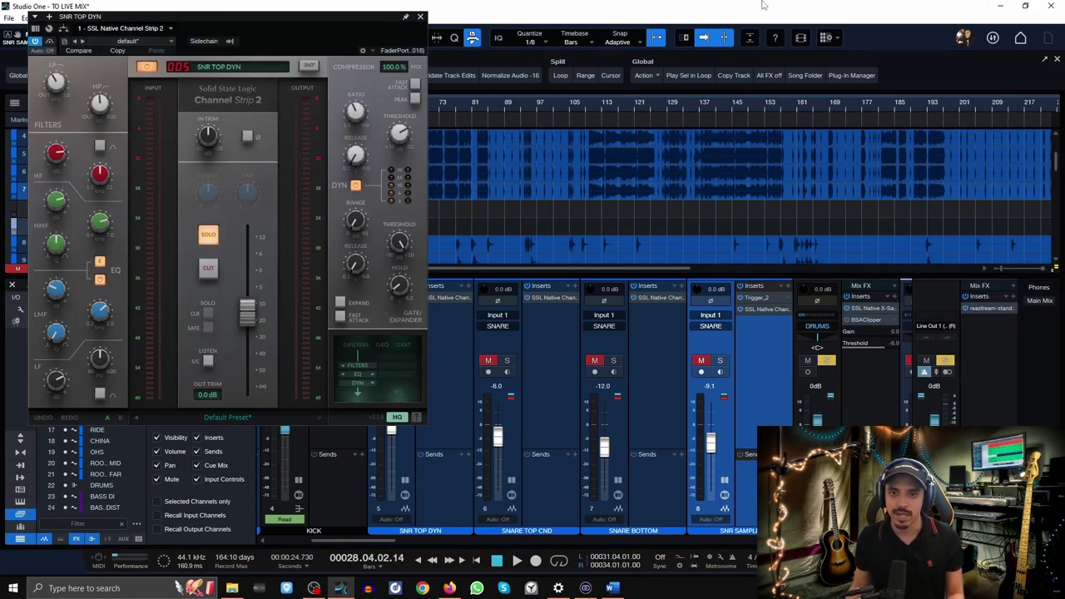
pyautogui.moveTo(336, 22); pyautogui.dragTo(624, 81)
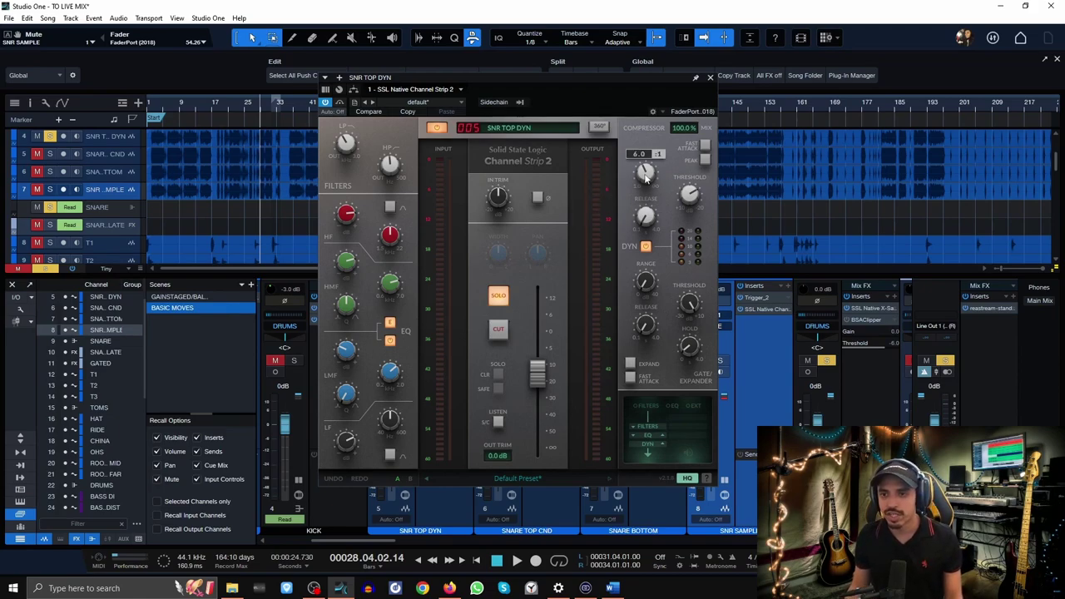
pyautogui.moveTo(645, 218)
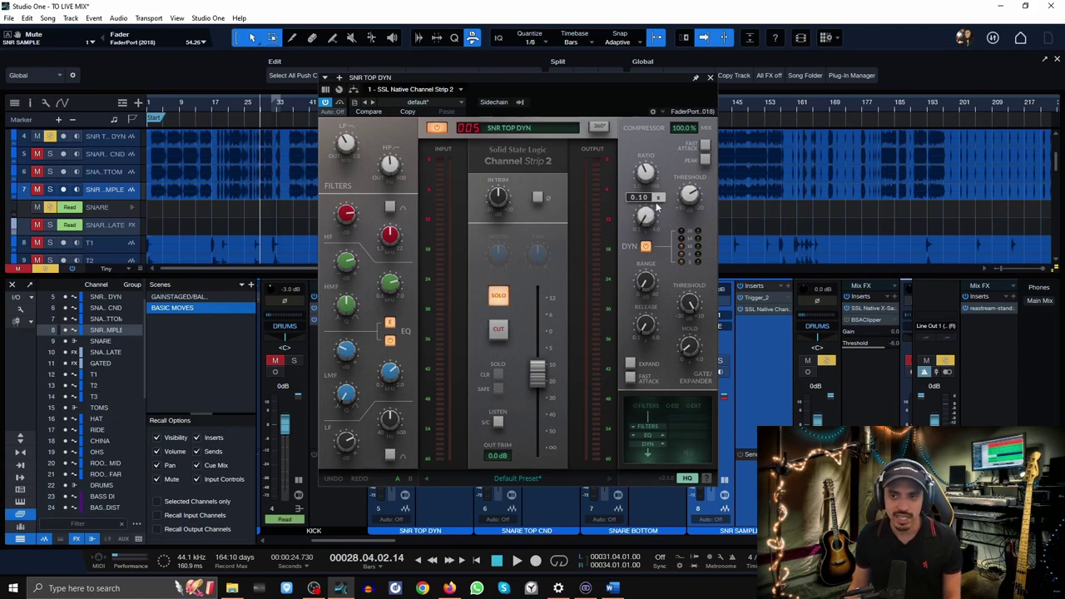
# Compare the snare channel strip bypassed and active while playing from bar 11.
pyautogui.click(435, 130)
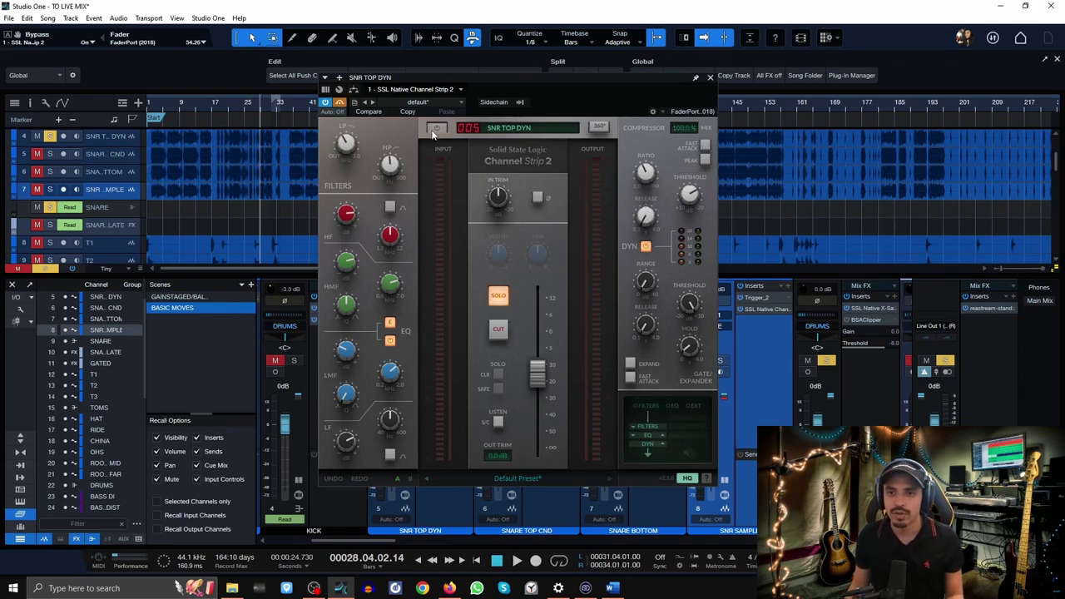
pyautogui.click(188, 107)
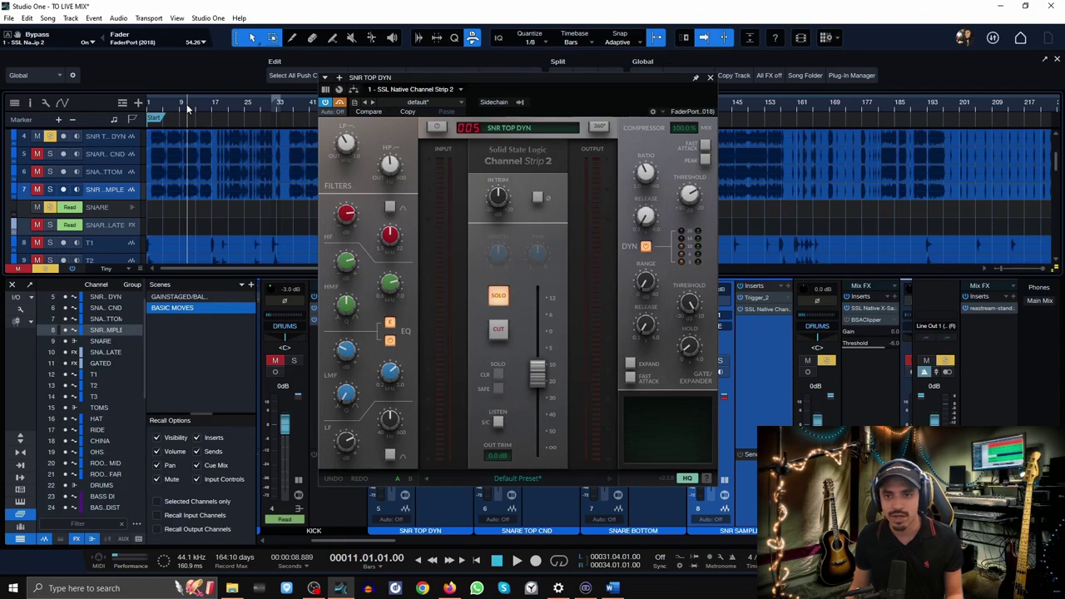
pyautogui.click(436, 128)
pyautogui.press('space')
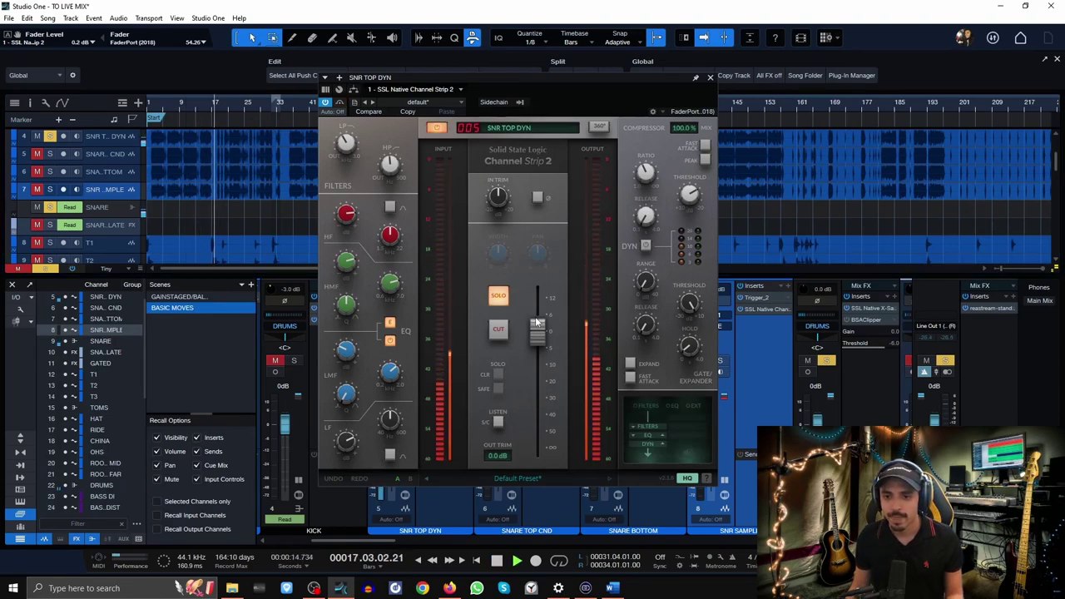
pyautogui.click(333, 478)
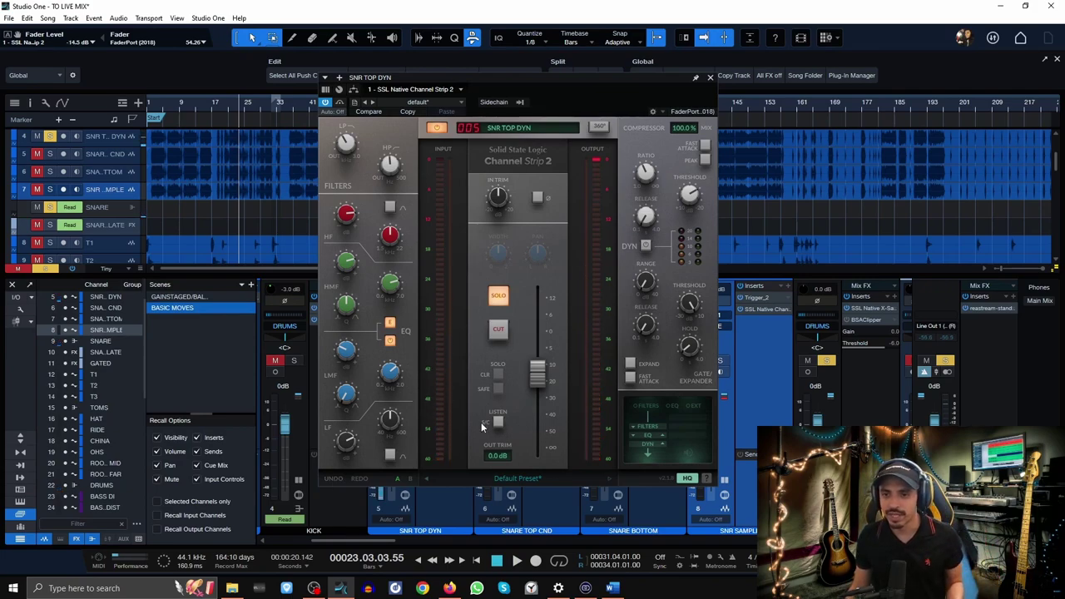
# Switch on the snare strip's dynamics and play from bar 21 to hear the compression.
pyautogui.click(646, 245)
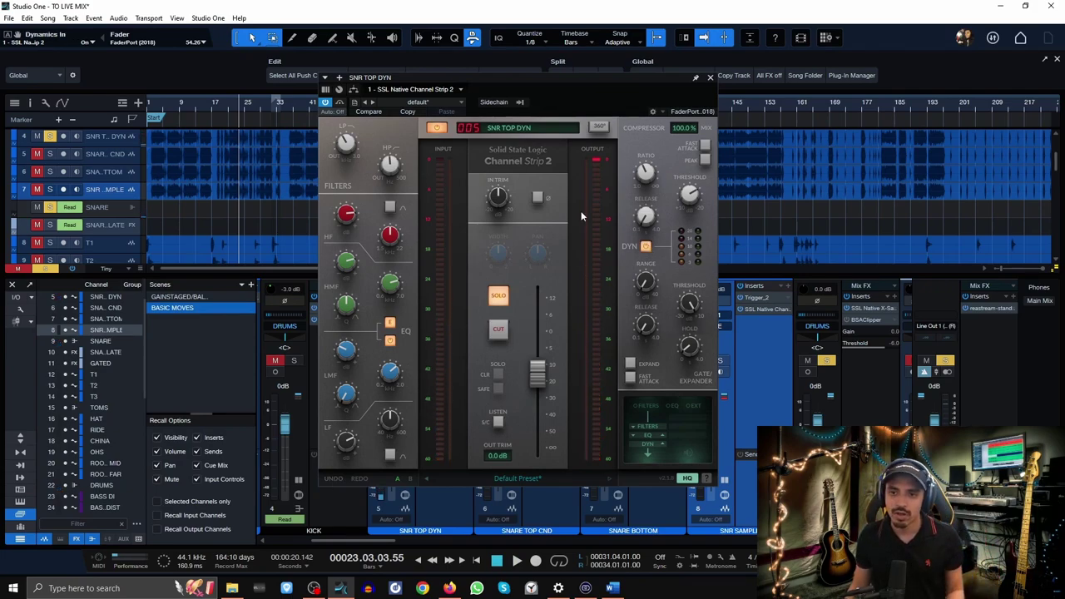
pyautogui.click(229, 106)
pyautogui.press('space')
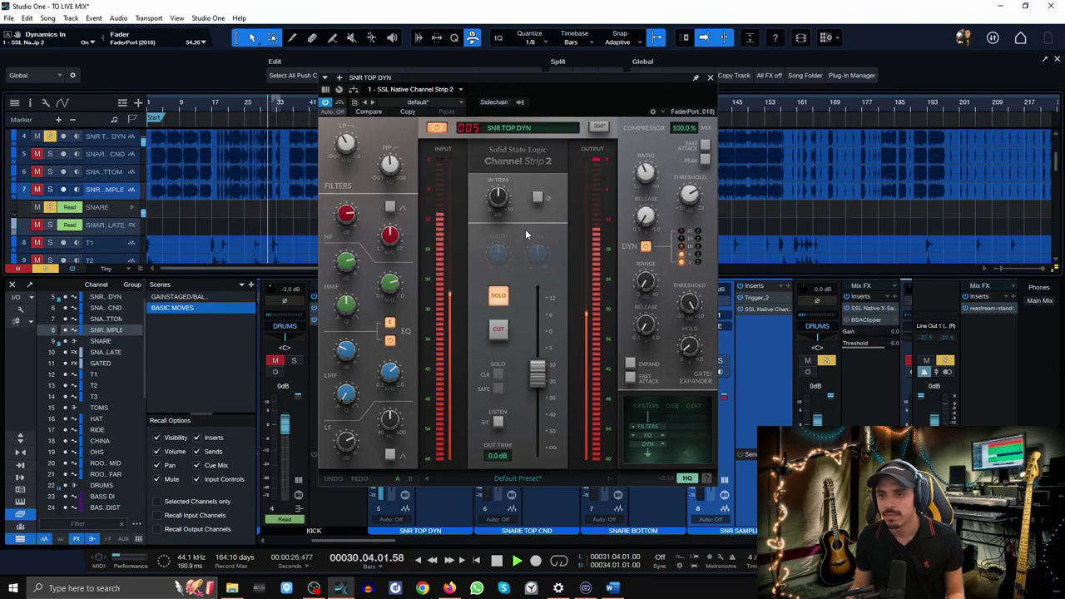
pyautogui.press('space')
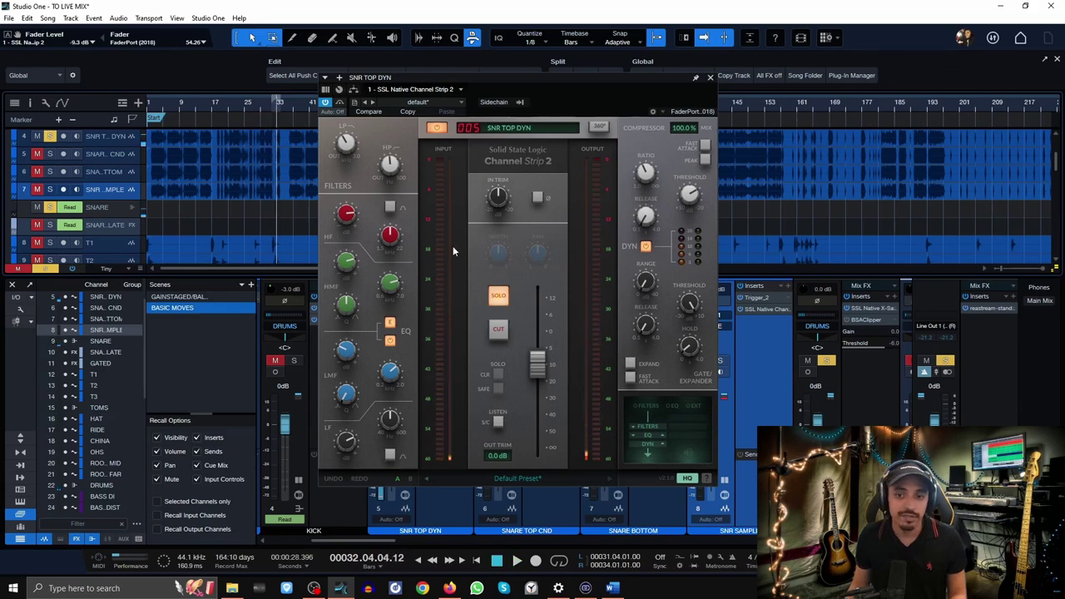
# A/B the snare dynamics off with a slight output trim, then leave dynamics on.
pyautogui.click(645, 246)
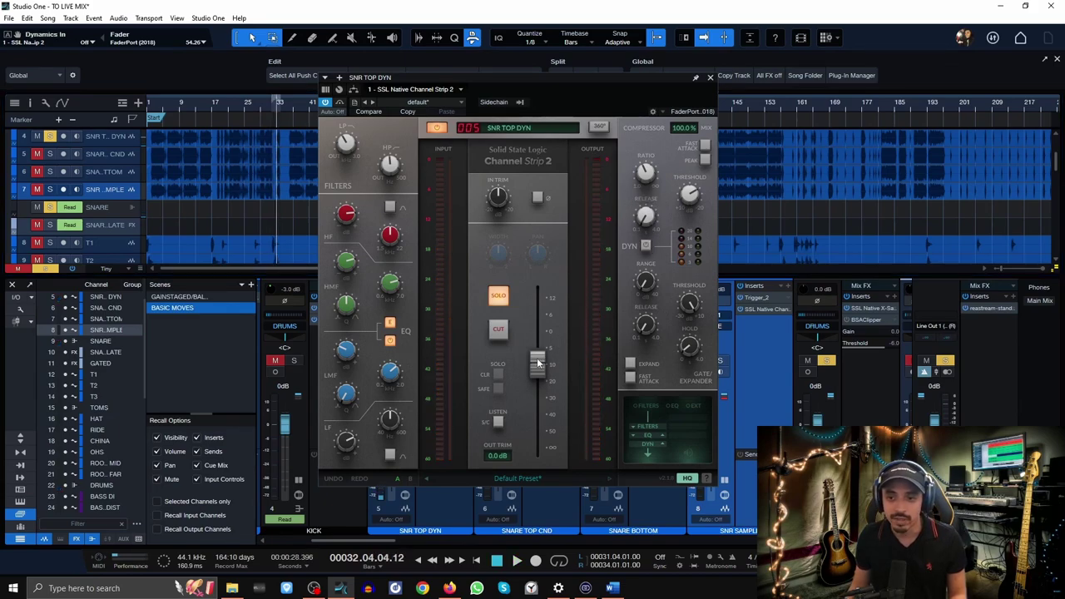
pyautogui.moveTo(538, 362)
pyautogui.mouseDown()
pyautogui.moveTo(533, 333)
pyautogui.moveTo(538, 346)
pyautogui.mouseUp()
pyautogui.press('space')
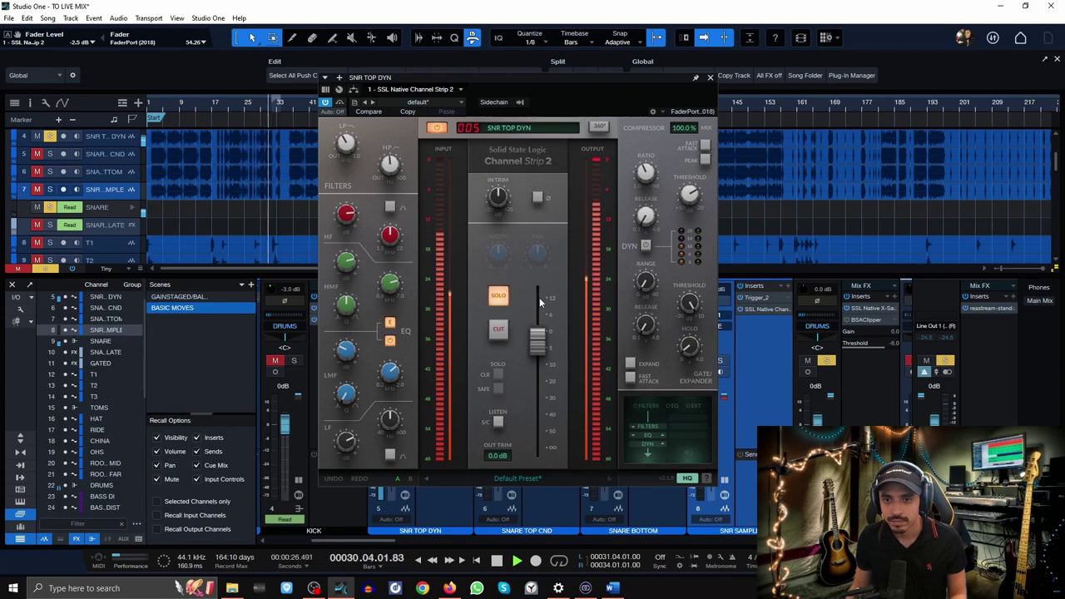
pyautogui.moveTo(668, 287)
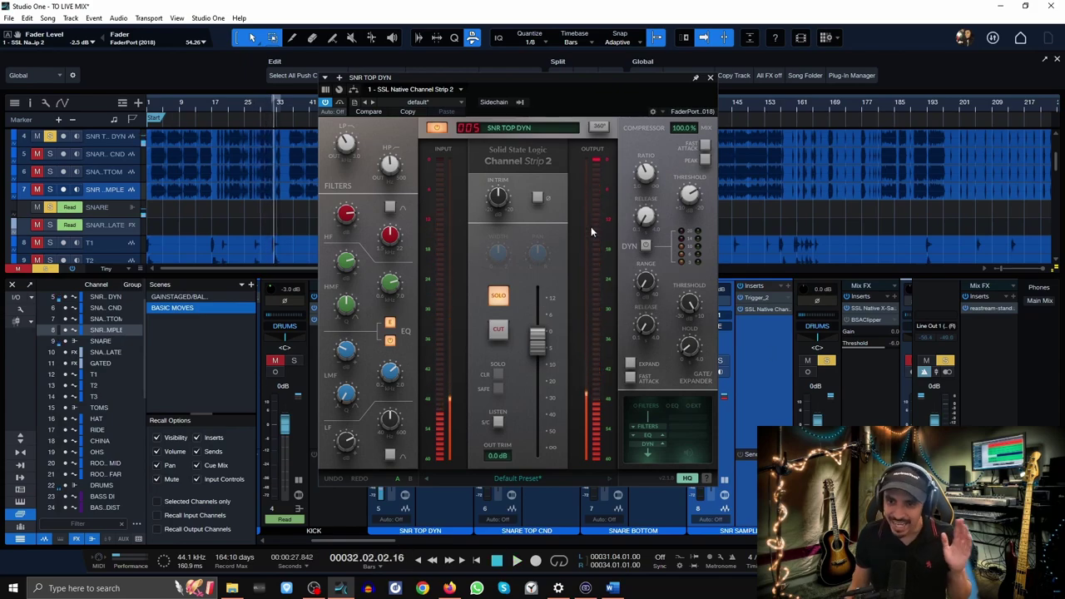
pyautogui.click(645, 246)
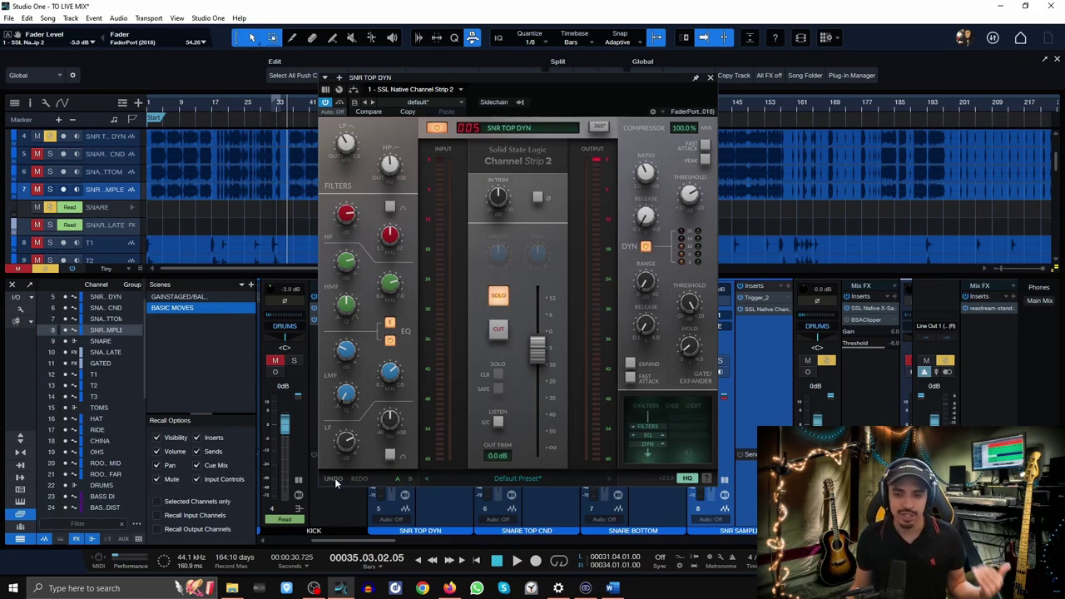
pyautogui.moveTo(639, 166)
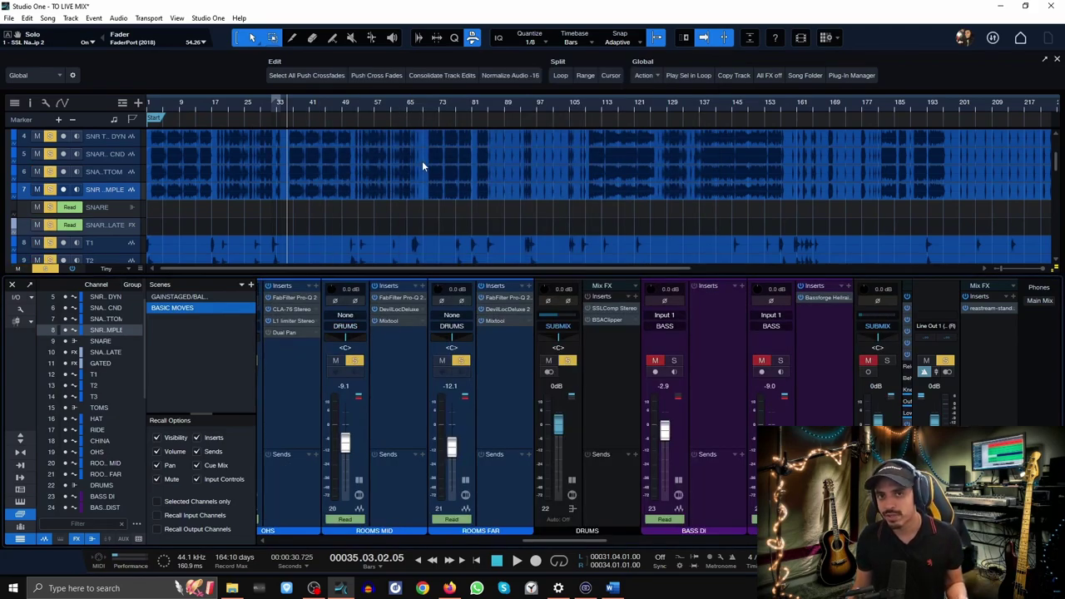
# Open SSLComp Stereo on the DRUMS bus, zoom the timeline, and play from bar 36.
pyautogui.click(612, 307)
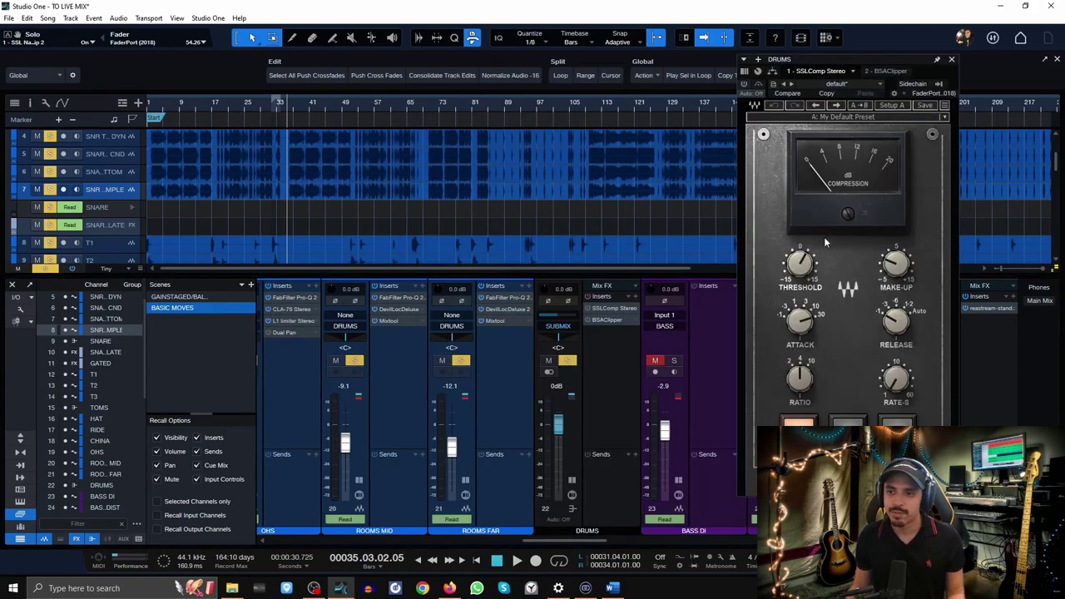
pyautogui.moveTo(834, 354)
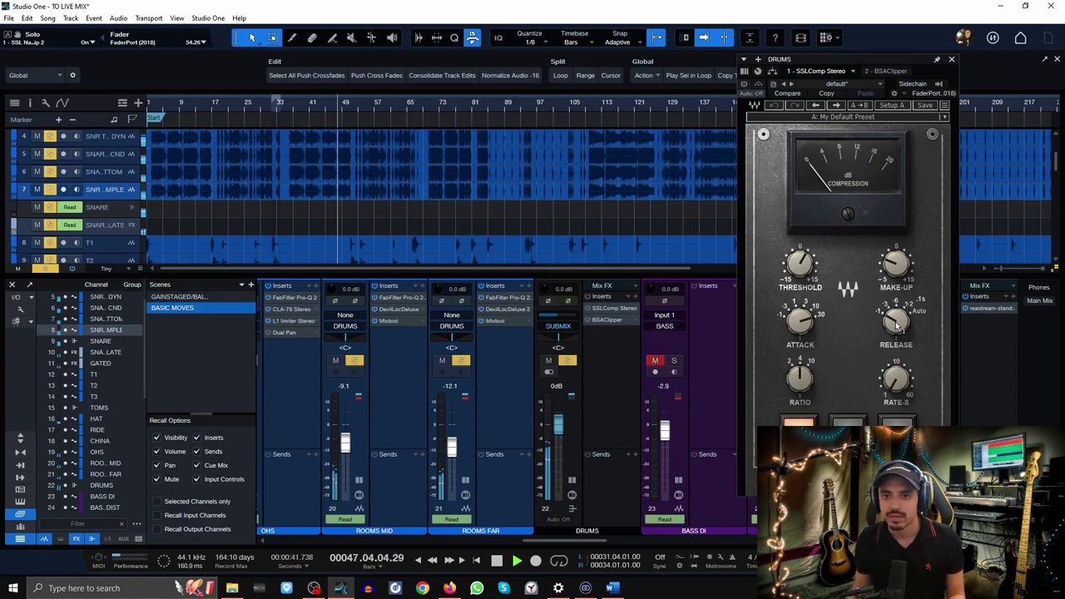
pyautogui.scroll(2, 294, 104)
pyautogui.scroll(1, 294, 104)
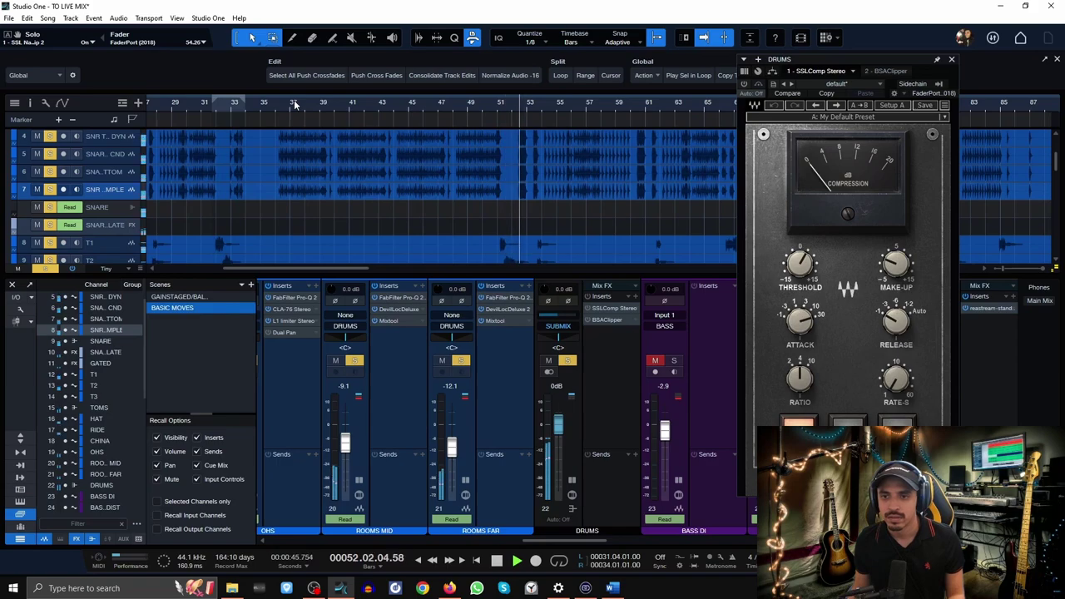
pyautogui.click(275, 104)
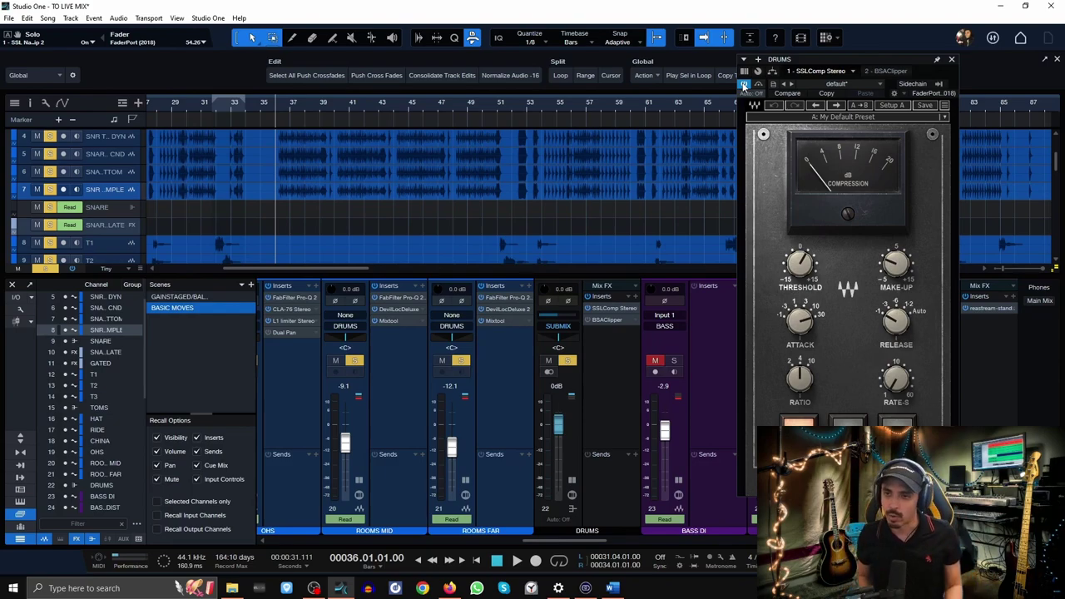
pyautogui.press('space')
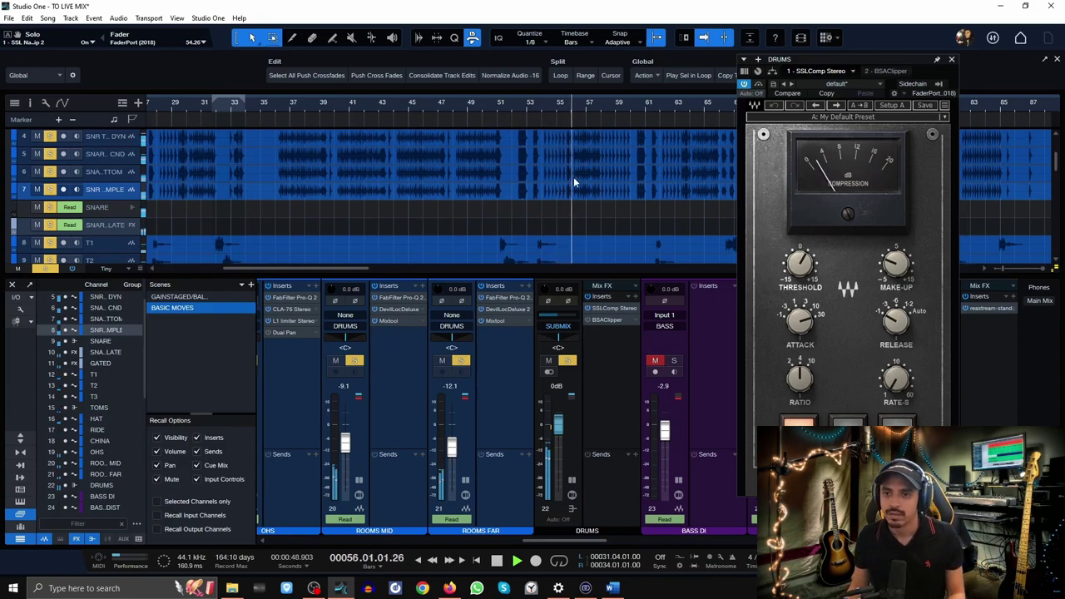
# Zoom to bars 48–54 and compare the drums with SSLComp switched out, replaying from bar 52.
pyautogui.scroll(3, 573, 176)
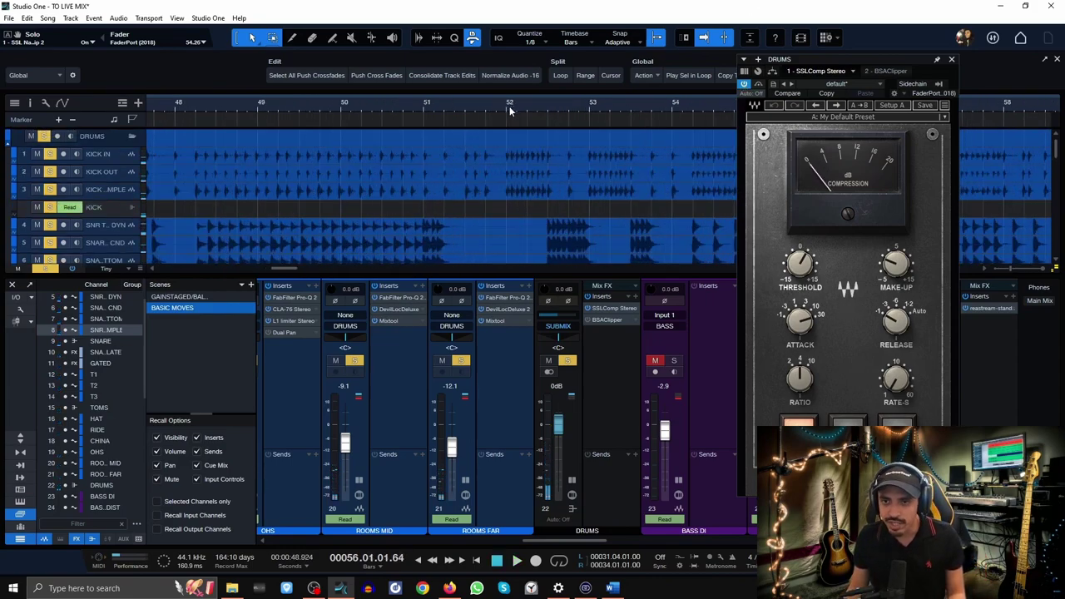
pyautogui.moveTo(507, 103); pyautogui.dragTo(513, 119)
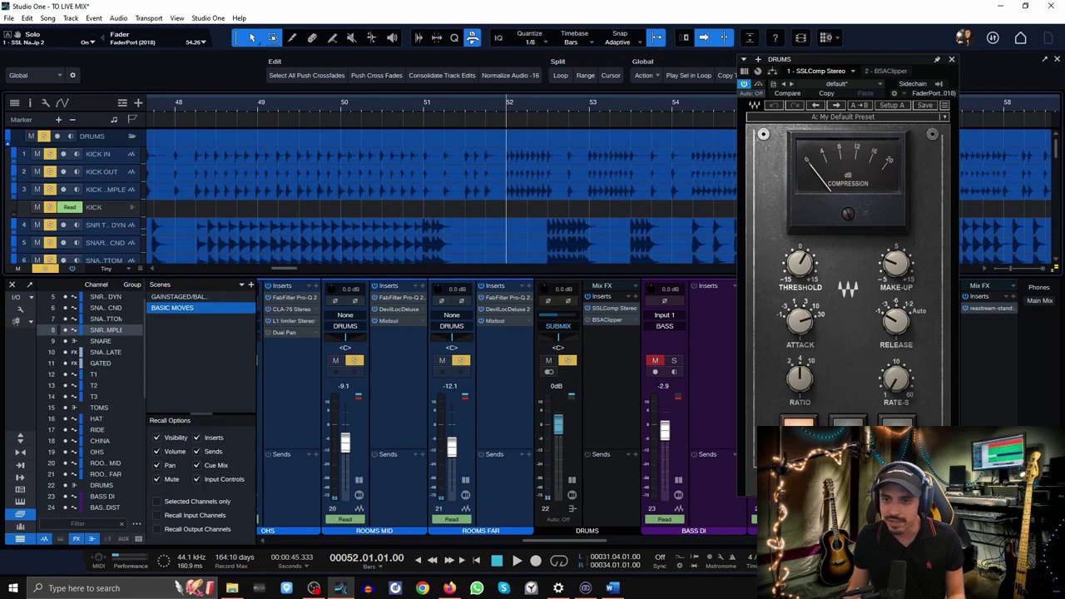
pyautogui.click(798, 421)
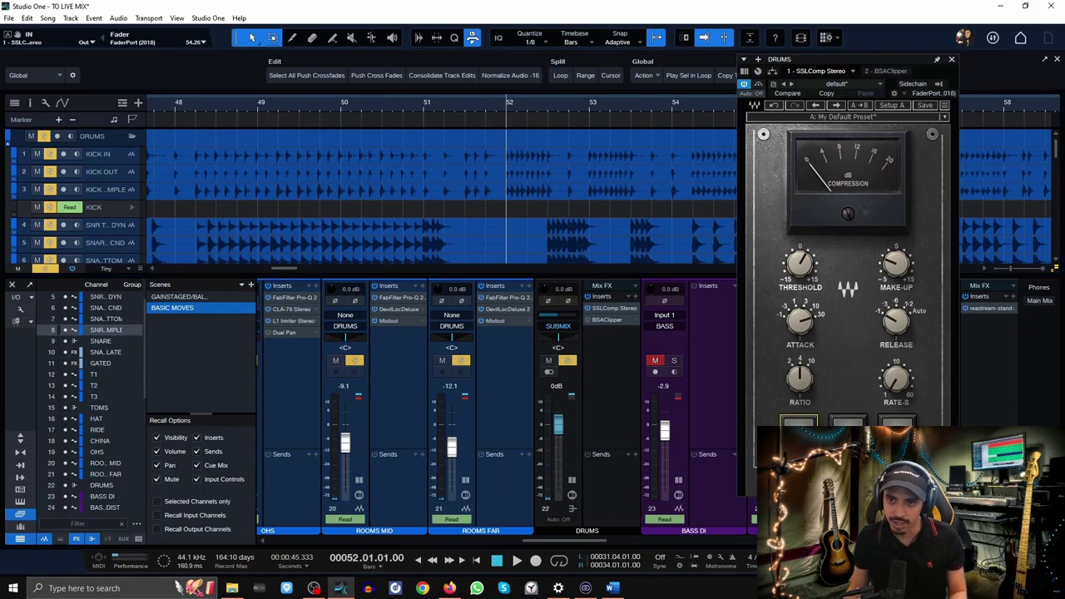
pyautogui.press('space')
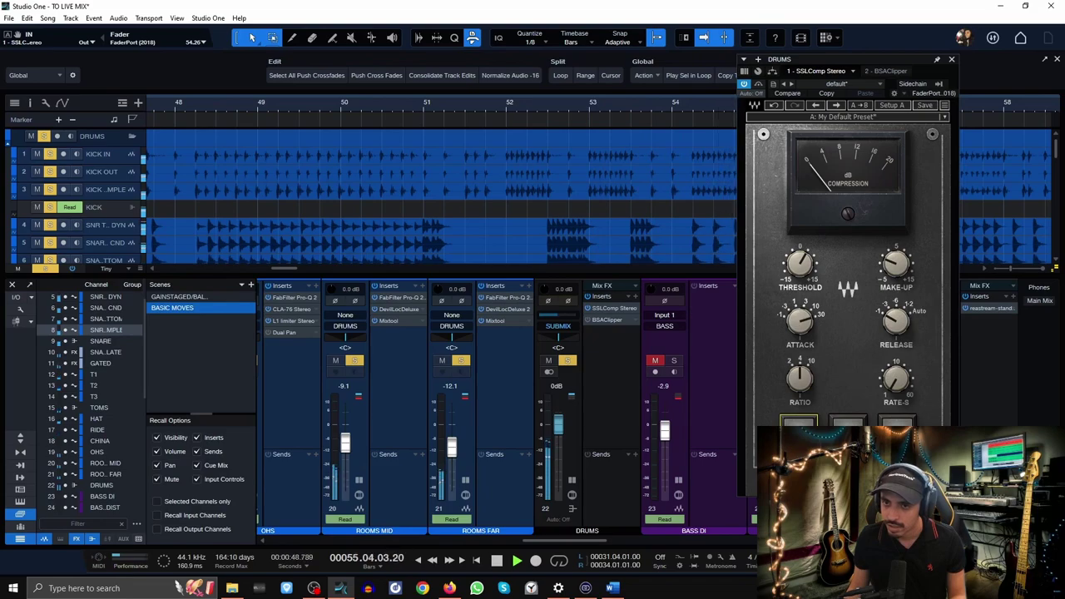
pyautogui.press('space')
pyautogui.click(507, 107)
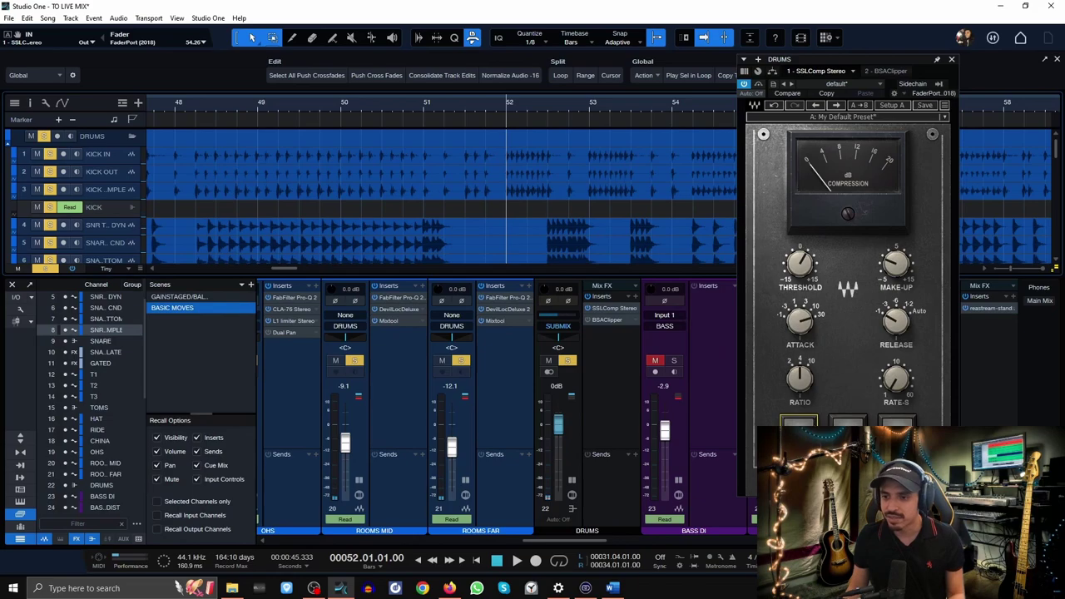
pyautogui.press('space')
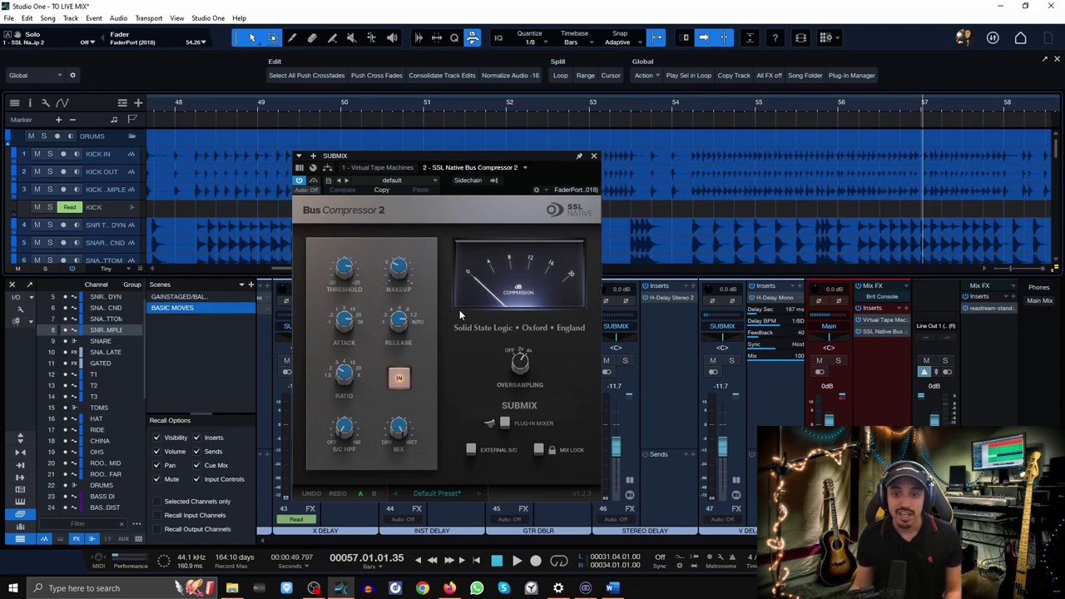
# Set the SUBMIX bus compressor's attack to 30 ms.
pyautogui.click(341, 328)
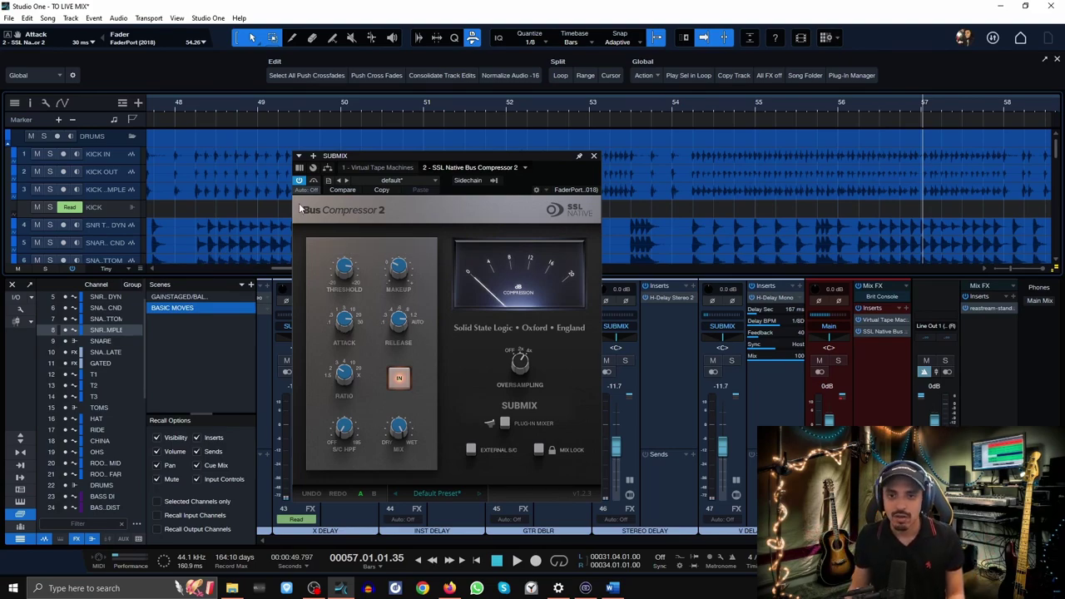
# Zoom out, play from the song start, and switch the bus compressor out and back in.
pyautogui.press('z')
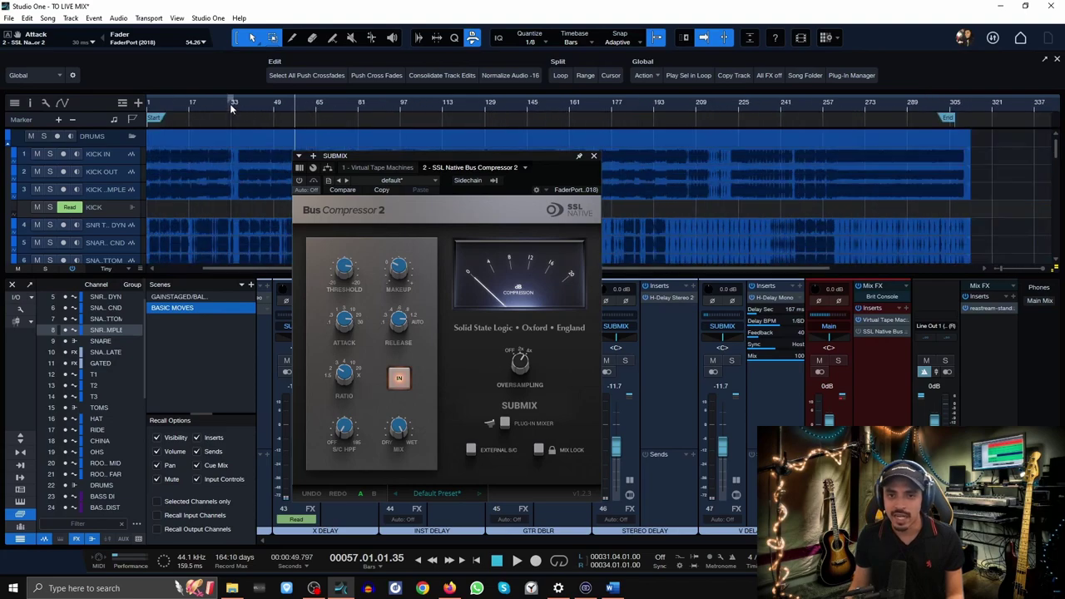
pyautogui.press(',')
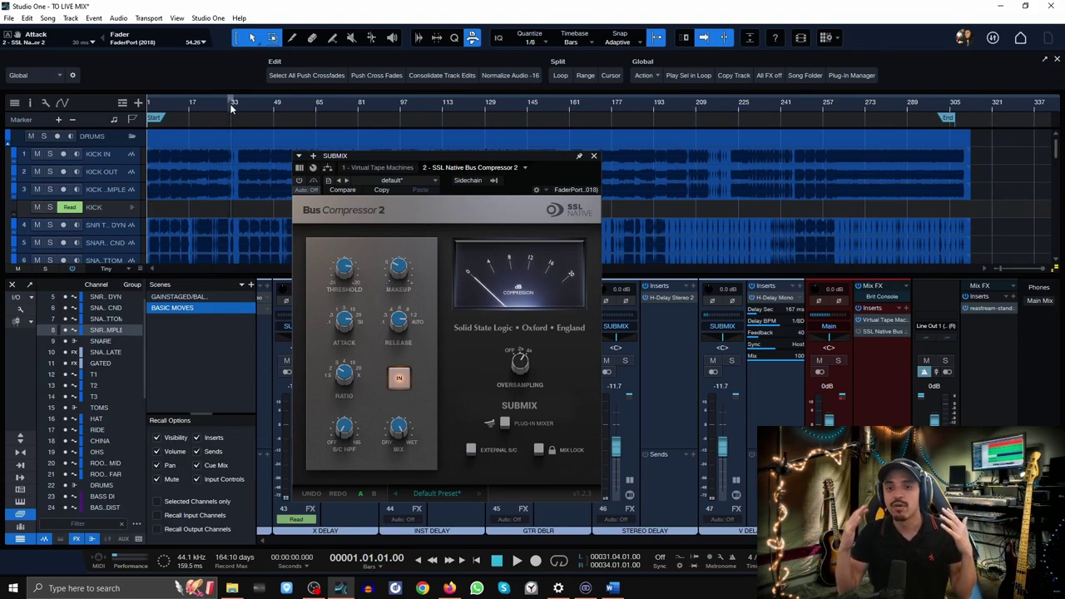
pyautogui.press('space')
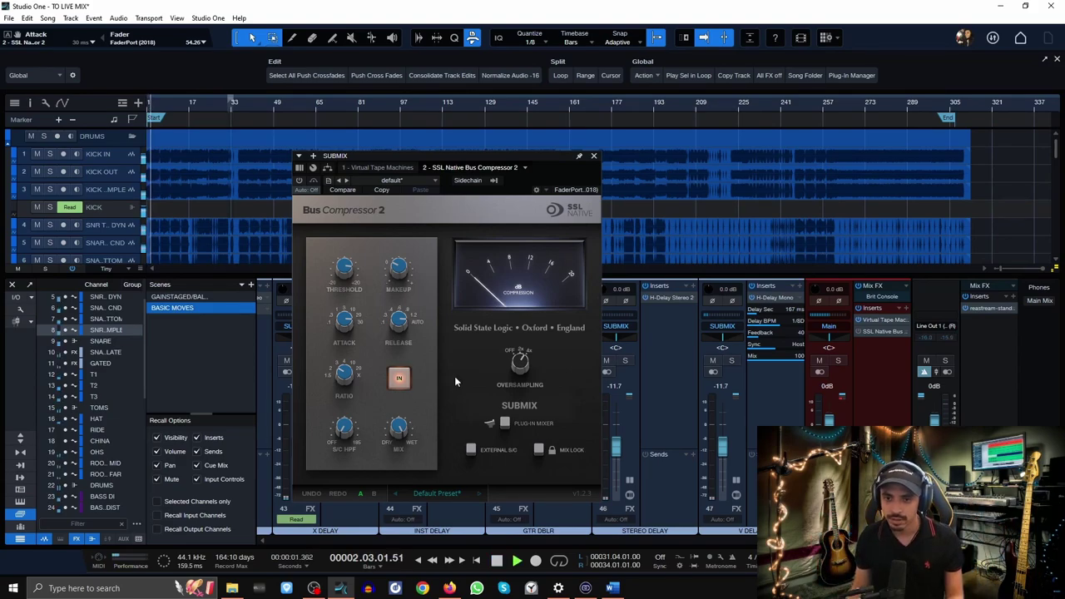
pyautogui.moveTo(400, 268)
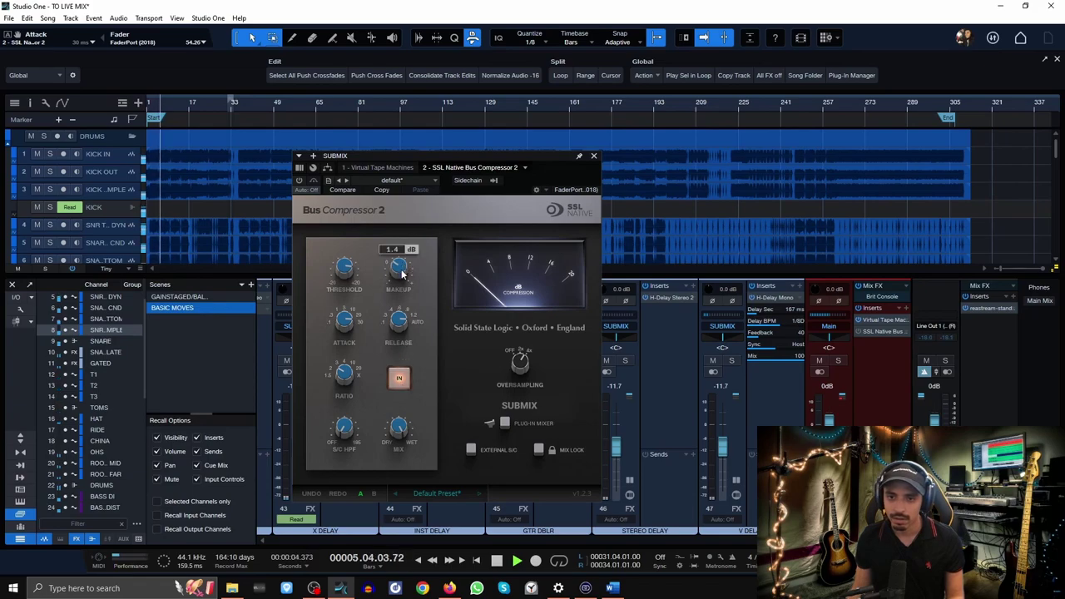
pyautogui.click(399, 381)
pyautogui.click(400, 381)
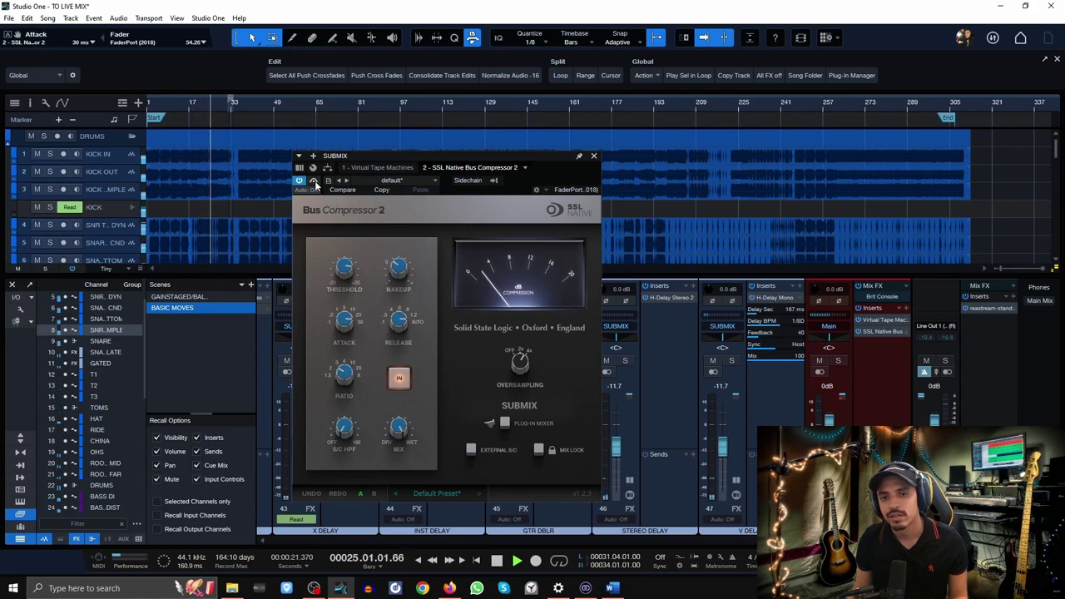
# Bypass and re-enable the SUBMIX bus compressor twice, leaving it active.
pyautogui.click(315, 181)
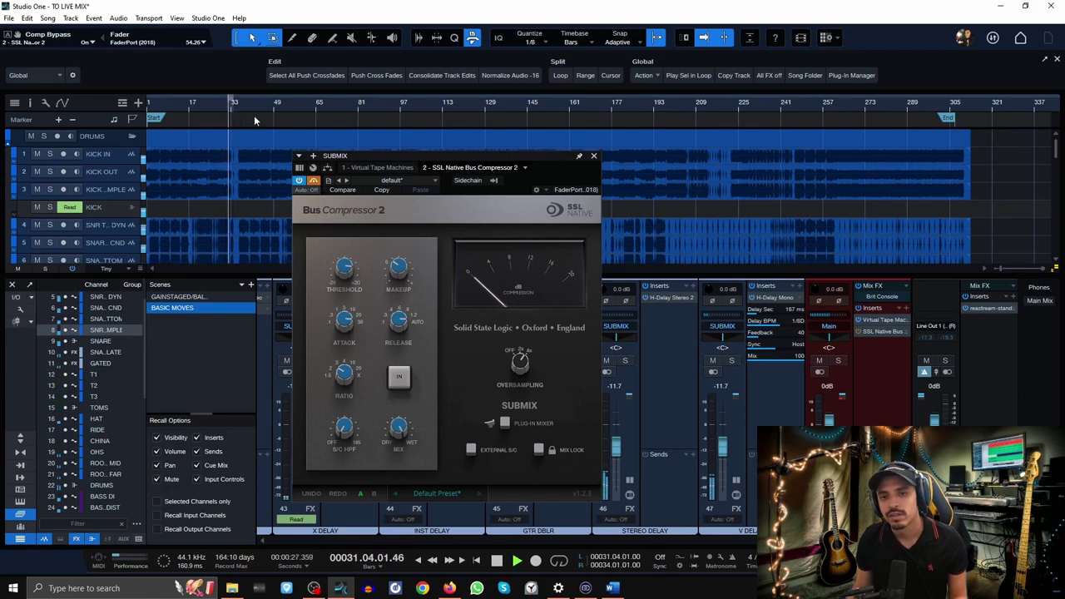
pyautogui.click(315, 182)
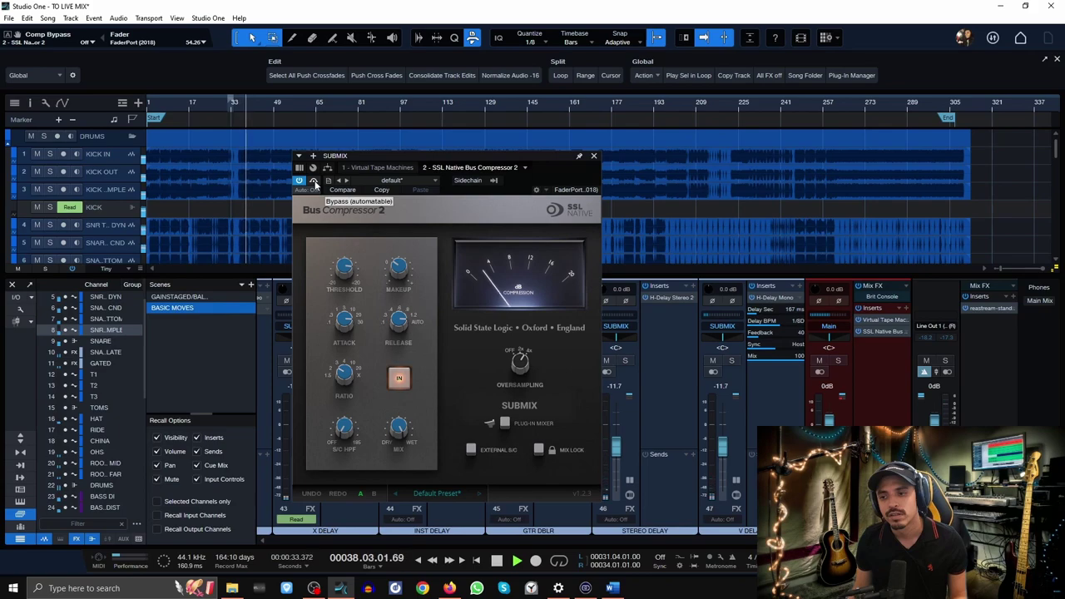
pyautogui.click(314, 181)
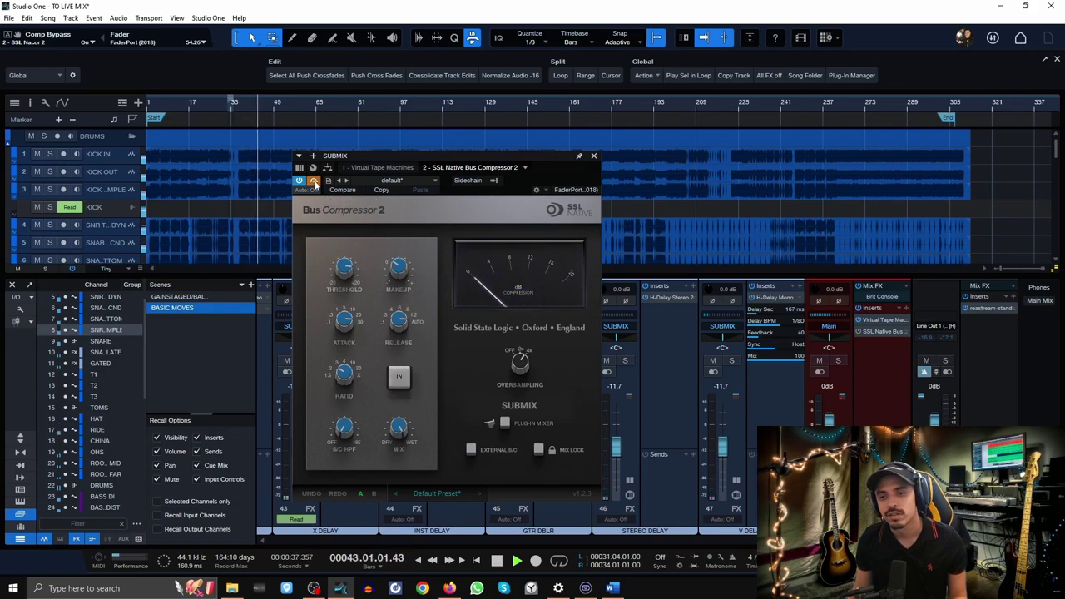
pyautogui.click(314, 181)
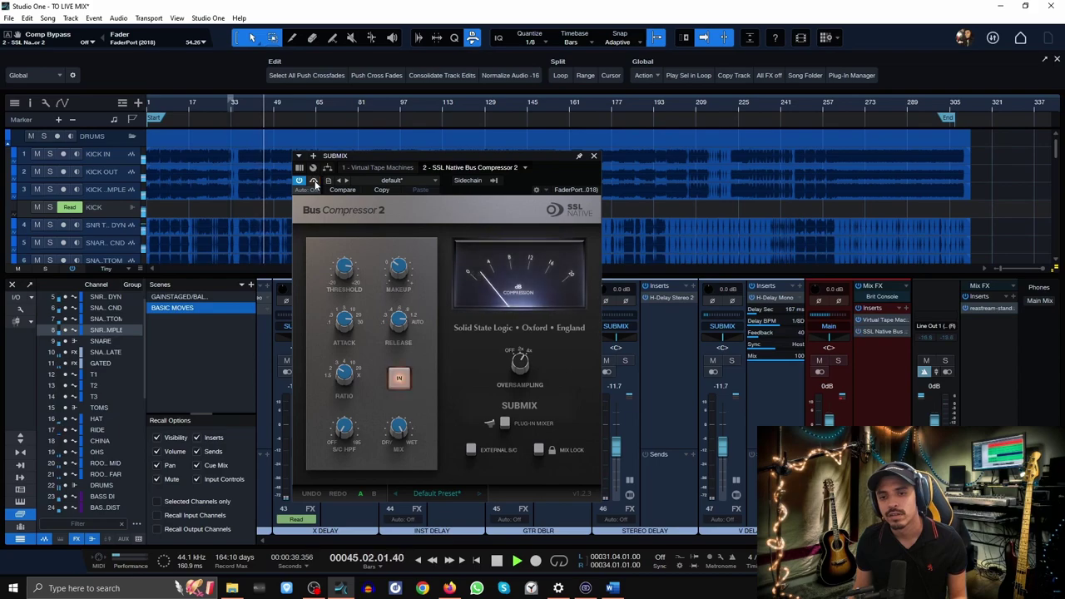